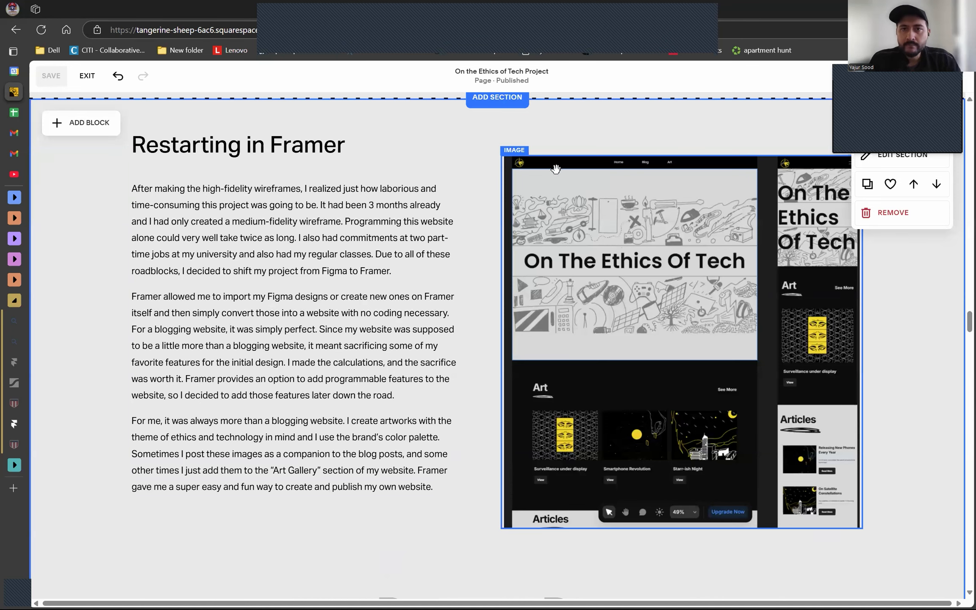
Step: Add a blank section between Present Day and Future Plans, with a dashed slanted divider
{"action": "scroll", "coordinate": [556, 169], "scroll_direction": "down", "scroll_amount": 5}
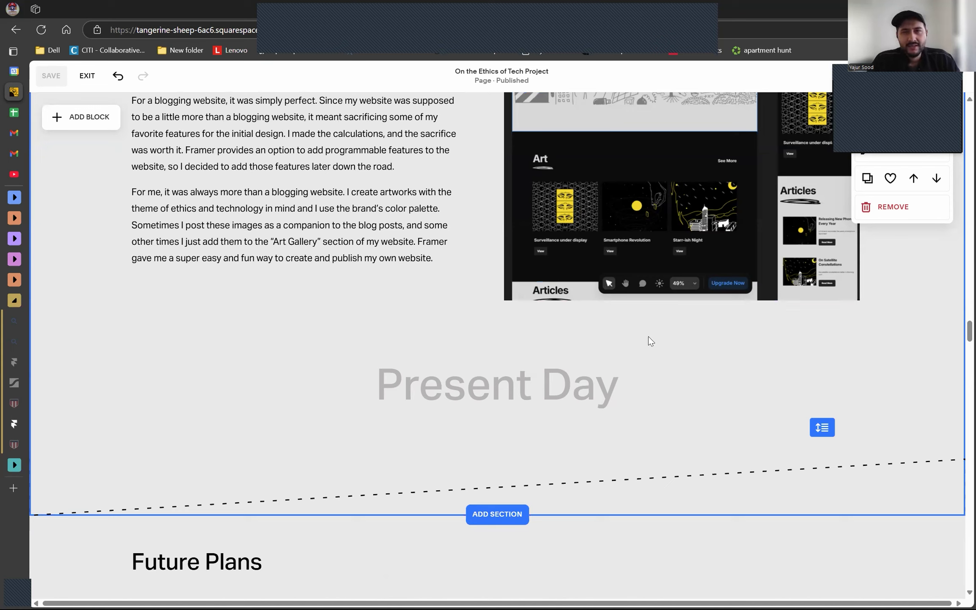
{"action": "scroll", "coordinate": [668, 396], "scroll_direction": "down", "scroll_amount": 1}
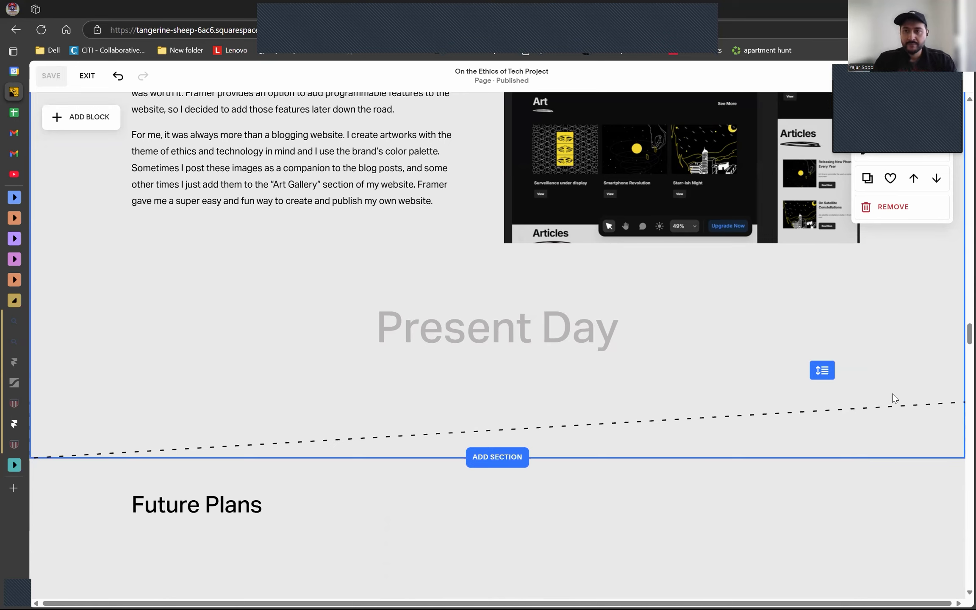
{"action": "left_click", "coordinate": [497, 457]}
{"action": "left_click", "coordinate": [155, 221]}
{"action": "left_click", "coordinate": [900, 228]}
{"action": "left_click", "coordinate": [931, 475]}
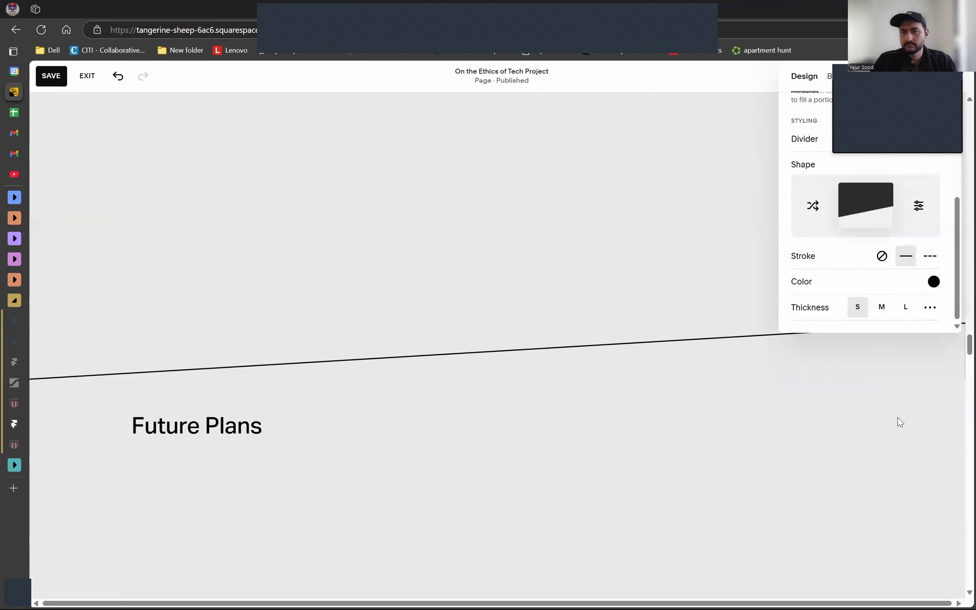
{"action": "left_click", "coordinate": [453, 290]}
Step: Add a text block to the new section reading "Logo Design"
{"action": "left_click", "coordinate": [87, 196]}
{"action": "type", "text": "Log"}
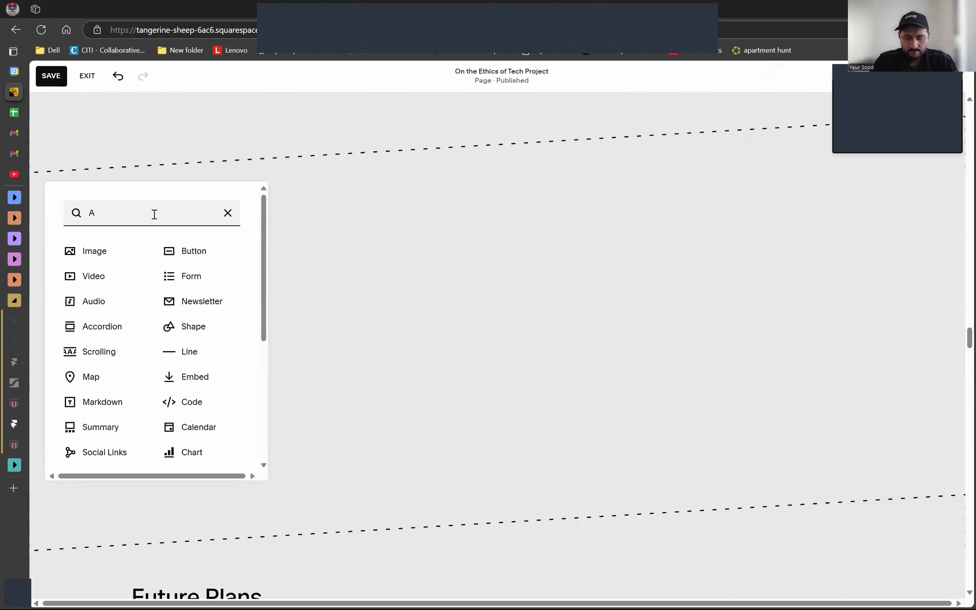
{"action": "key", "text": "Return"}
{"action": "type", "text": "o Design"}
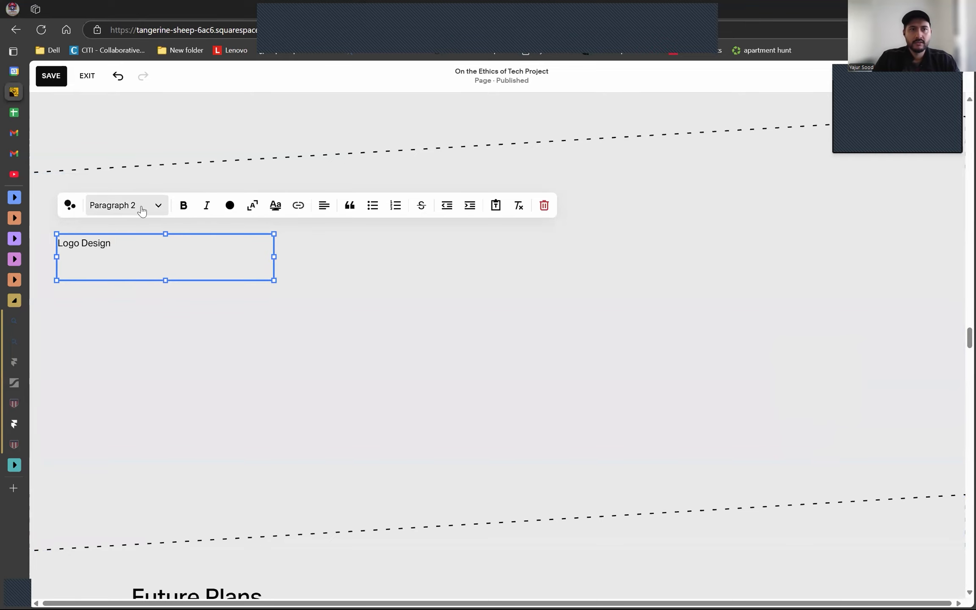
Step: Format the Logo Design text as a heading matching Future Plans and line it up with that heading's left edge
{"action": "left_click", "coordinate": [141, 211]}
{"action": "left_click", "coordinate": [127, 287]}
{"action": "scroll", "coordinate": [354, 285], "scroll_direction": "up", "scroll_amount": 12}
{"action": "scroll", "coordinate": [194, 308], "scroll_direction": "down", "scroll_amount": 12}
{"action": "left_click", "coordinate": [195, 307]}
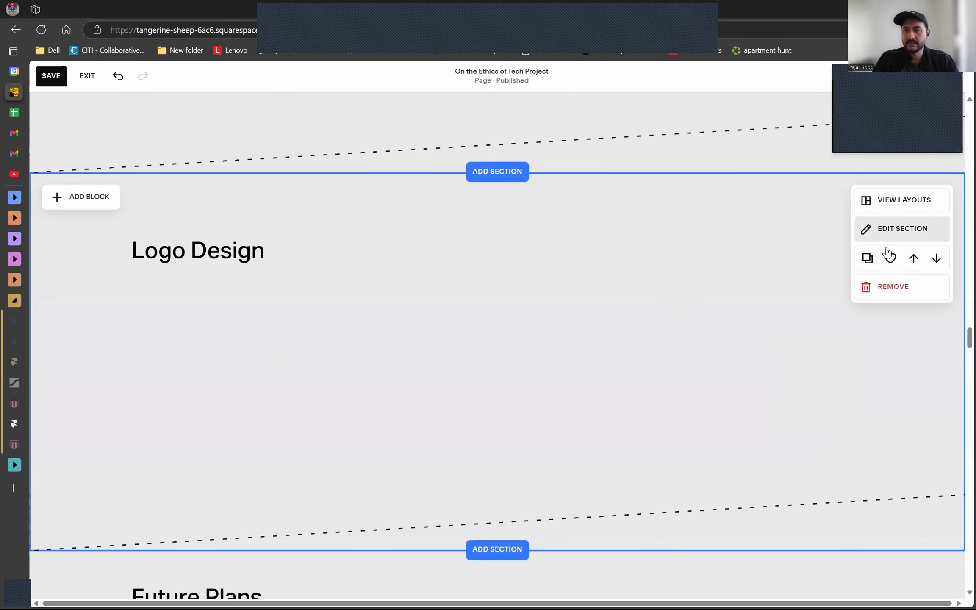
Step: Reduce the Logo Design section's height in its section settings and save the page
{"action": "left_click", "coordinate": [901, 229]}
{"action": "left_click", "coordinate": [744, 233]}
{"action": "left_click", "coordinate": [50, 75]}
Step: Add a text block and place it directly beneath the Logo Design heading
{"action": "left_click", "coordinate": [70, 191]}
{"action": "left_click", "coordinate": [98, 244]}
{"action": "double_click", "coordinate": [102, 250]}
{"action": "left_click_drag", "start_coordinate": [173, 274], "coordinate": [247, 300]}
{"action": "double_click", "coordinate": [163, 263]}
Step: Write "I like taking inspiration for my logo from nature, especially plants and flowers" in the new block
{"action": "type", "text": "I like basing my logo in the rea"}
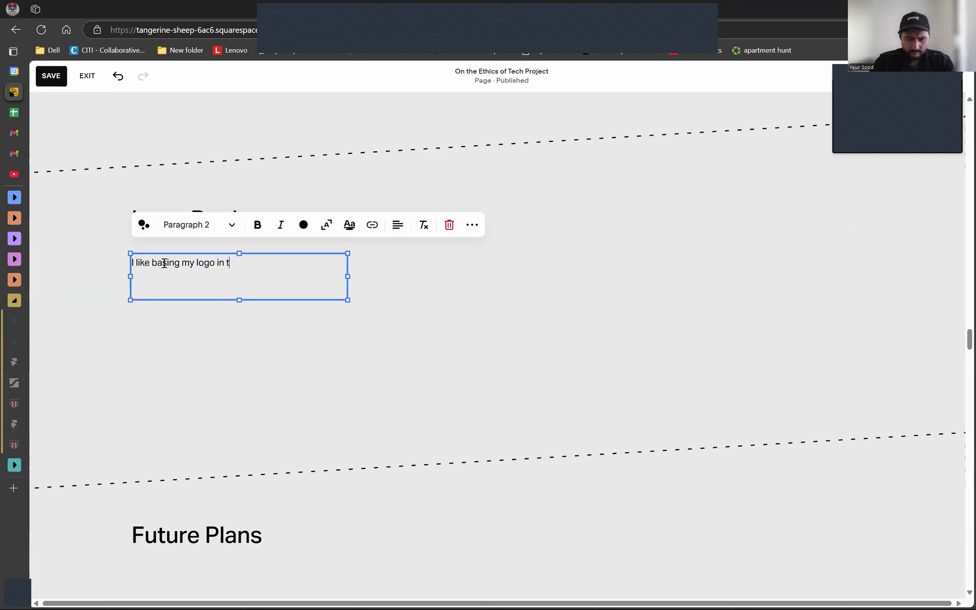
{"action": "key", "text": "BackSpace"}
{"action": "key", "text": "BackSpace"}
{"action": "key", "text": "BackSpace"}
{"action": "key", "text": "BackSpace"}
{"action": "key", "text": "BackSpace"}
{"action": "key", "text": "BackSpace"}
{"action": "key", "text": "BackSpace"}
{"action": "key", "text": "BackSpace"}
{"action": "key", "text": "BackSpace"}
{"action": "key", "text": "BackSpace"}
{"action": "key", "text": "BackSpace"}
{"action": "key", "text": "BackSpace"}
{"action": "key", "text": "BackSpace"}
{"action": "key", "text": "BackSpace"}
{"action": "key", "text": "BackSpace"}
{"action": "key", "text": "BackSpace"}
{"action": "key", "text": "BackSpace"}
{"action": "key", "text": "BackSpace"}
{"action": "key", "text": "BackSpace"}
{"action": "key", "text": "BackSpace"}
{"action": "key", "text": "BackSpace"}
{"action": "type", "text": "taking inspiration from my l"}
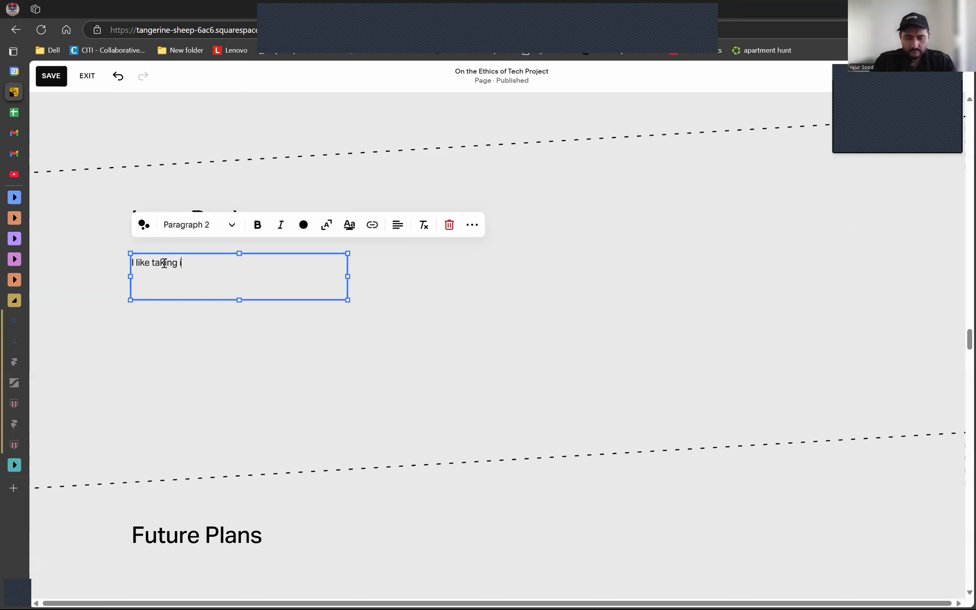
{"action": "key", "text": "BackSpace"}
{"action": "key", "text": "BackSpace"}
{"action": "key", "text": "BackSpace"}
{"action": "key", "text": "BackSpace"}
{"action": "key", "text": "BackSpace"}
{"action": "key", "text": "BackSpace"}
{"action": "key", "text": "BackSpace"}
{"action": "key", "text": "BackSpace"}
{"action": "key", "text": "BackSpace"}
{"action": "key", "text": "BackSpace"}
{"action": "key", "text": "BackSpace"}
{"action": "key", "text": "BackSpace"}
{"action": "key", "text": "BackSpace"}
{"action": "key", "text": "BackSpace"}
{"action": "key", "text": "BackSpace"}
{"action": "key", "text": "BackSpace"}
{"action": "key", "text": "BackSpace"}
{"action": "key", "text": "BackSpace"}
{"action": "type", "text": "piration for my logo from nature, espeically plants and flowers"}
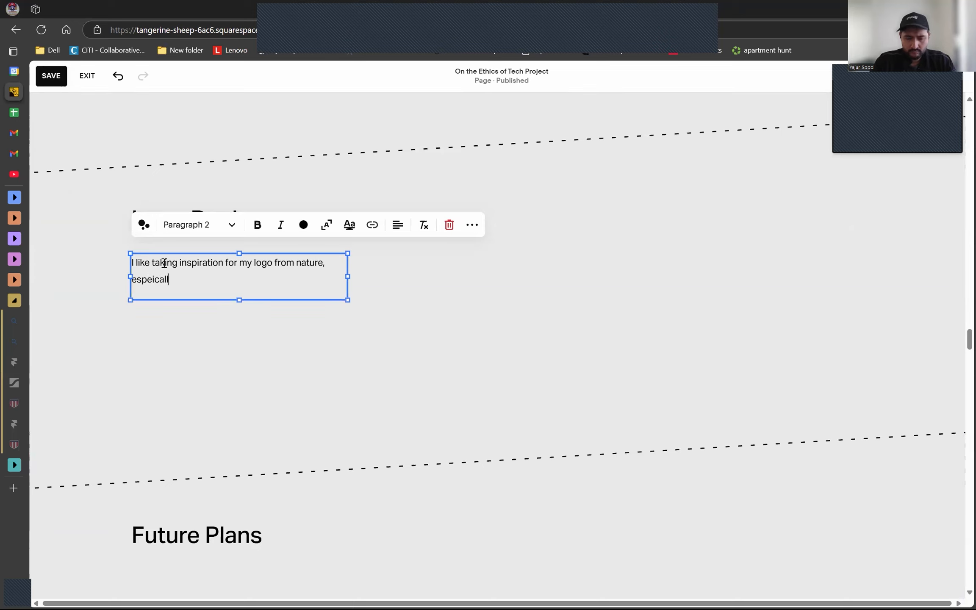
{"action": "left_click", "coordinate": [152, 279]}
{"action": "left_click", "coordinate": [156, 330]}
Step: End the sentence after "plants" and add "Plants have a lot of interested symbology associated with them"
{"action": "key", "text": "BackSpace"}
{"action": "key", "text": "BackSpace"}
{"action": "key", "text": "BackSpace"}
{"action": "key", "text": "BackSpace"}
{"action": "key", "text": "BackSpace"}
{"action": "key", "text": "BackSpace"}
{"action": "key", "text": "BackSpace"}
{"action": "key", "text": "BackSpace"}
{"action": "key", "text": "BackSpace"}
{"action": "key", "text": "BackSpace"}
{"action": "key", "text": "BackSpace"}
{"action": "key", "text": "BackSpace"}
{"action": "type", "text": ". OP"}
{"action": "key", "text": "BackSpace"}
{"action": "key", "text": "BackSpace"}
{"action": "type", "text": "Plants have a lot of intersted symbology associated with"}
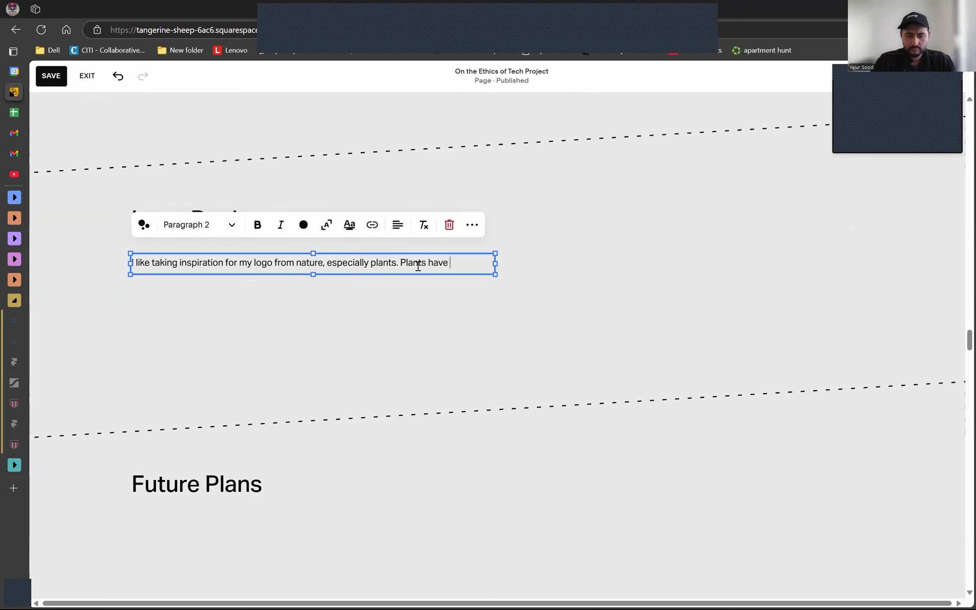
{"action": "key", "text": "Tab"}
{"action": "left_click", "coordinate": [150, 280]}
{"action": "left_click", "coordinate": [155, 328]}
Step: Reword the text to "from nature. Plants, and especially flowers, have a lot of interesting symbology"
{"action": "left_click_drag", "start_coordinate": [397, 262], "coordinate": [324, 262]}
{"action": "key", "text": "BackSpace"}
{"action": "left_click", "coordinate": [354, 263]}
{"action": "type", "text": ", and especially flowers,"}
{"action": "left_click", "coordinate": [185, 279]}
{"action": "key", "text": "BackSpace"}
{"action": "key", "text": "BackSpace"}
{"action": "type", "text": "ing"}
Step: Narrow the text block and append "so I try to find one whose symbology matches the story and symbolism of my brand."
{"action": "left_click", "coordinate": [669, 331]}
{"action": "left_click_drag", "start_coordinate": [495, 277], "coordinate": [458, 278]}
{"action": "left_click", "coordinate": [411, 278]}
{"action": "type", "text": "so I try to find "}
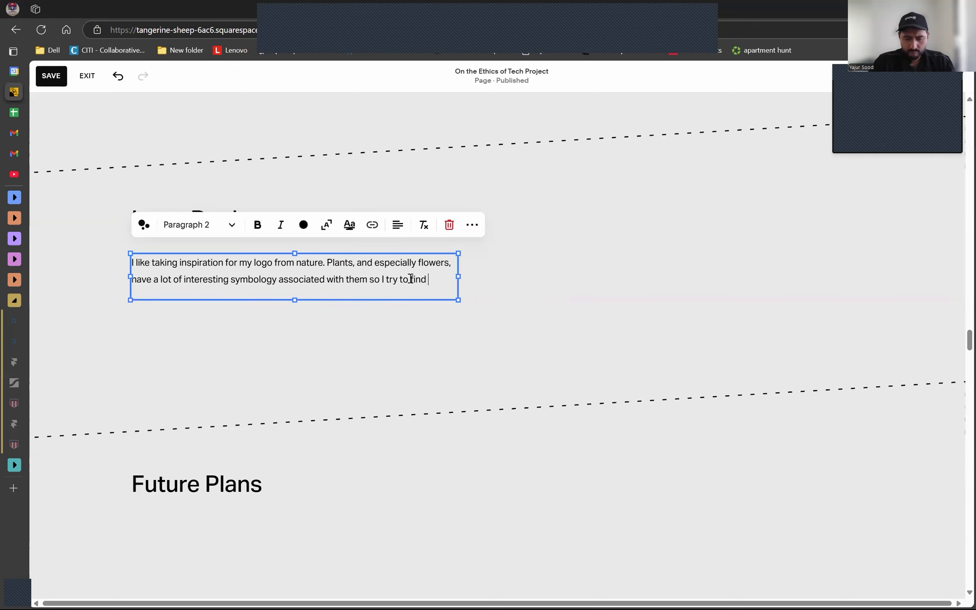
{"action": "type", "text": "one whose symbology matches the story and symolism of my brand,"}
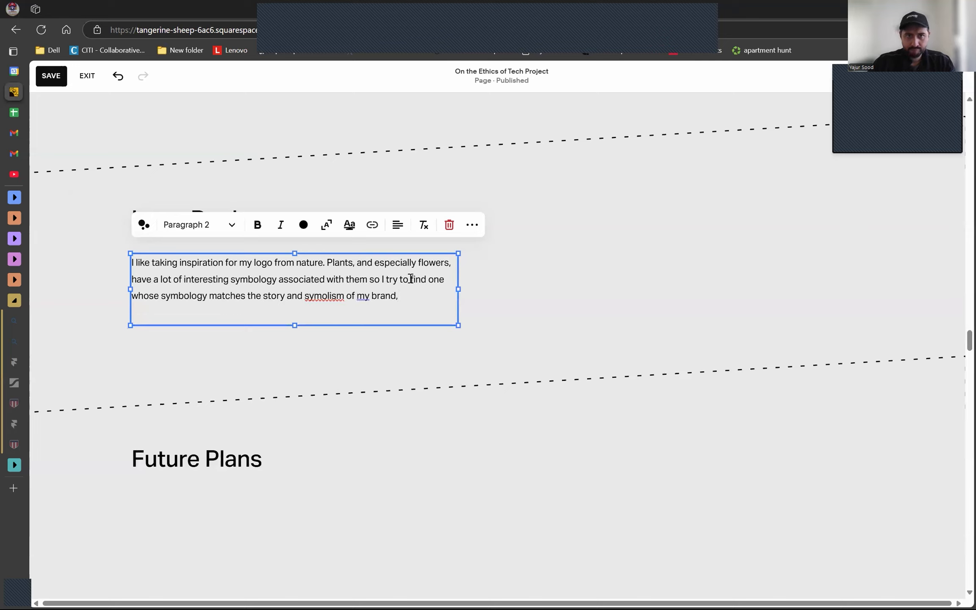
{"action": "key", "text": "BackSpace"}
{"action": "type", "text": "."}
{"action": "left_click", "coordinate": [335, 296]}
{"action": "left_click", "coordinate": [330, 342]}
Step: Change both occurrences of "symbology" to "symbolism" and add a comma after "associated with them"
{"action": "double_click", "coordinate": [251, 281]}
{"action": "type", "text": "symbolism"}
{"action": "left_click", "coordinate": [367, 280]}
{"action": "type", "text": ","}
{"action": "double_click", "coordinate": [184, 295]}
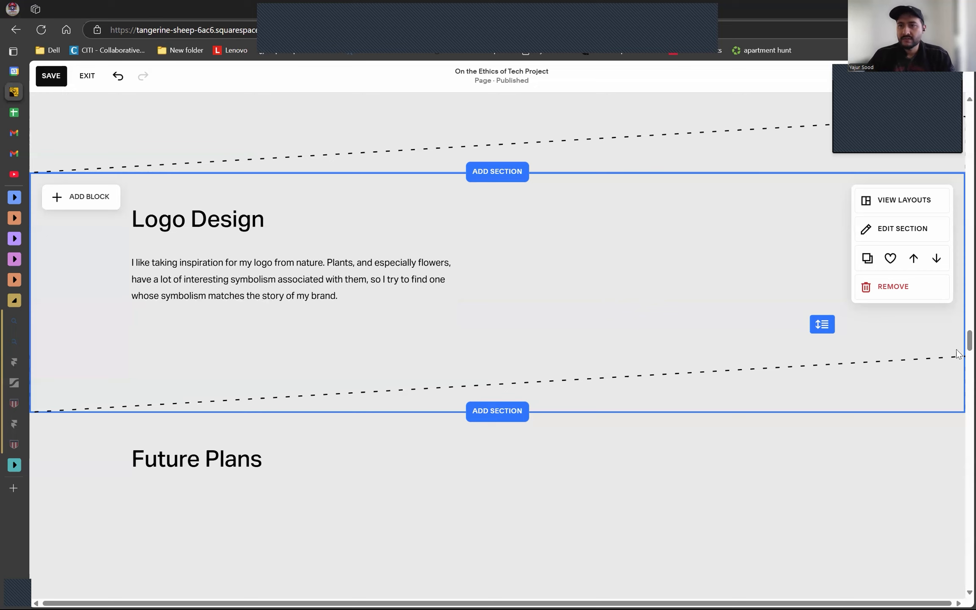
Step: Examine the flower logo artwork in the banner at the start of the page
{"action": "left_click_drag", "start_coordinate": [969, 344], "coordinate": [958, 141]}
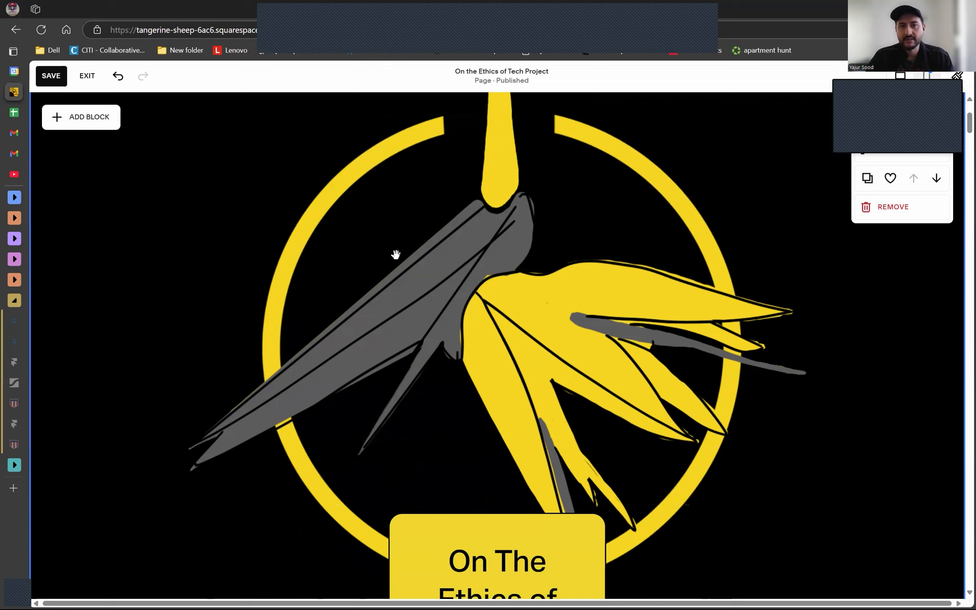
{"action": "scroll", "coordinate": [524, 254], "scroll_direction": "down", "scroll_amount": 3}
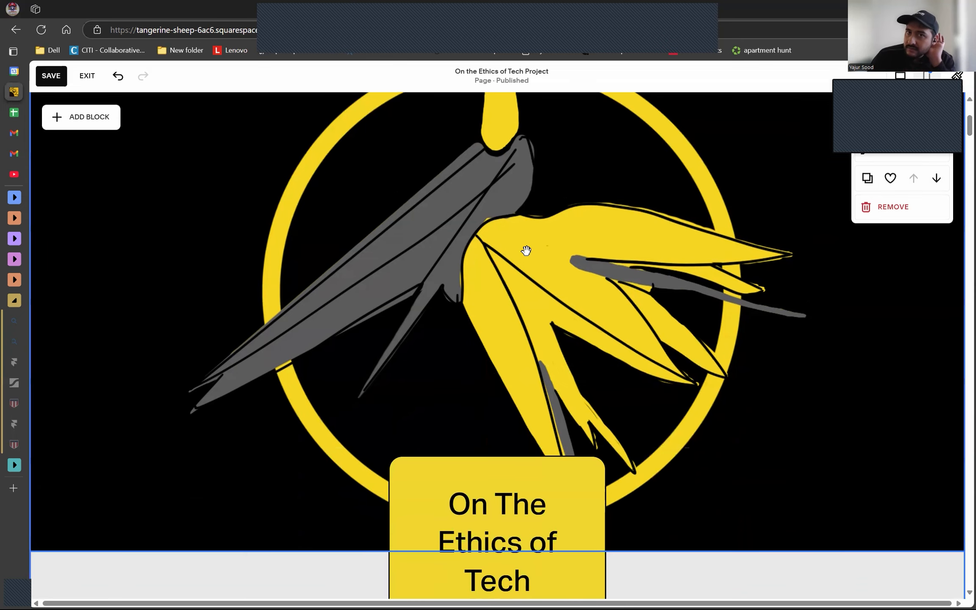
{"action": "scroll", "coordinate": [463, 199], "scroll_direction": "up", "scroll_amount": 4}
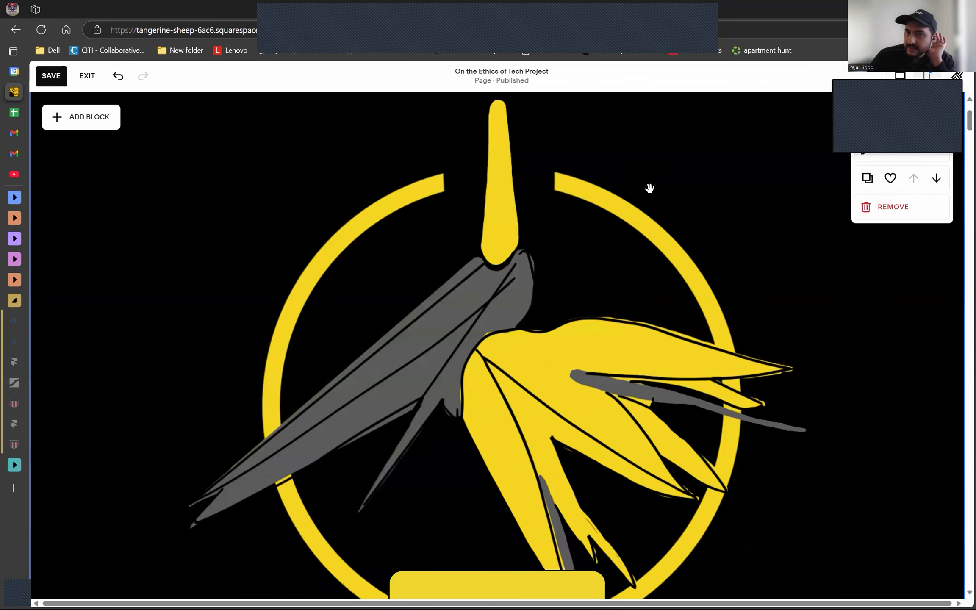
{"action": "scroll", "coordinate": [407, 174], "scroll_direction": "down", "scroll_amount": 2}
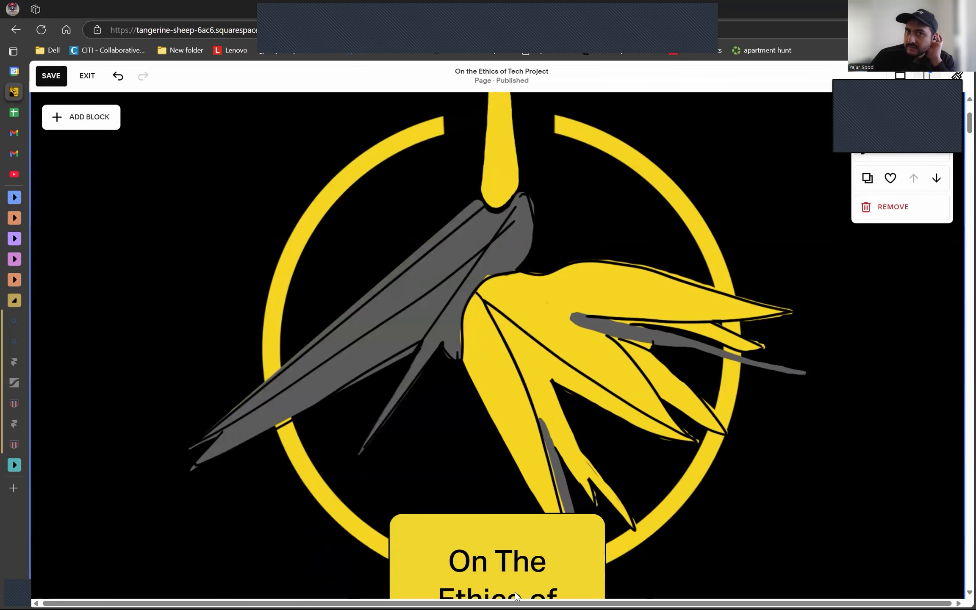
{"action": "scroll", "coordinate": [520, 254], "scroll_direction": "up", "scroll_amount": 2}
{"action": "scroll", "coordinate": [520, 258], "scroll_direction": "up", "scroll_amount": 1}
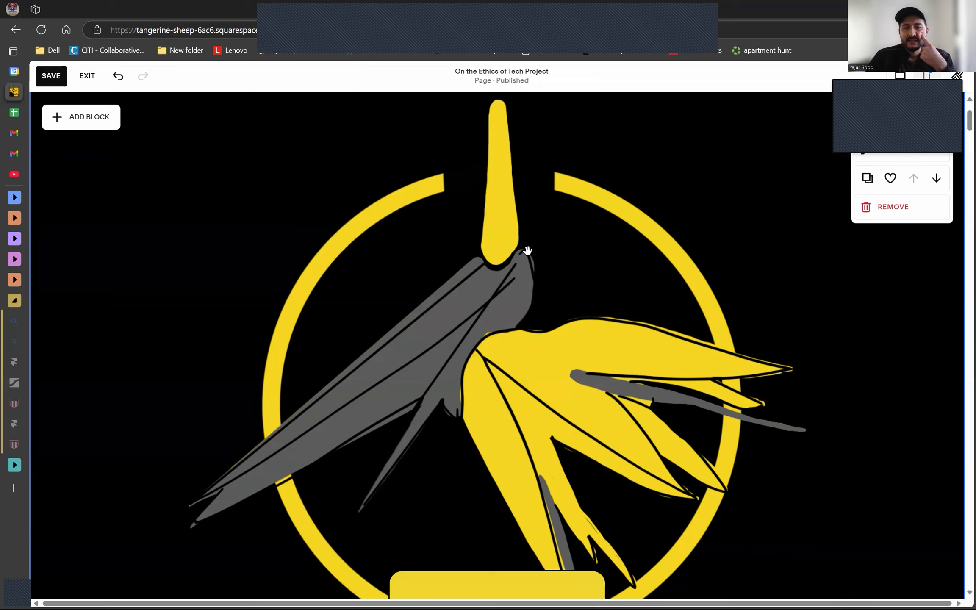
{"action": "scroll", "coordinate": [525, 254], "scroll_direction": "down", "scroll_amount": 3}
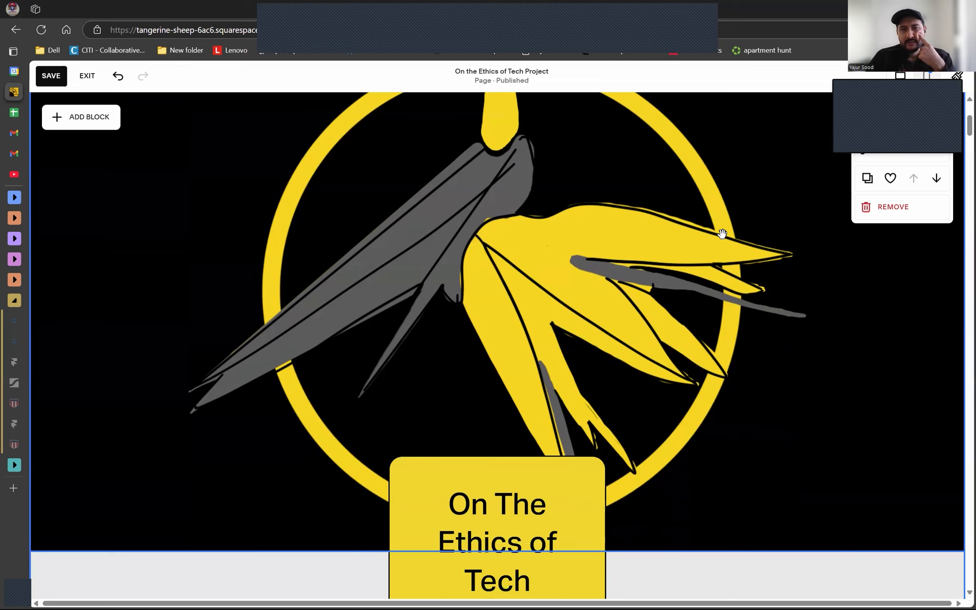
{"action": "scroll", "coordinate": [715, 301], "scroll_direction": "up", "scroll_amount": 1}
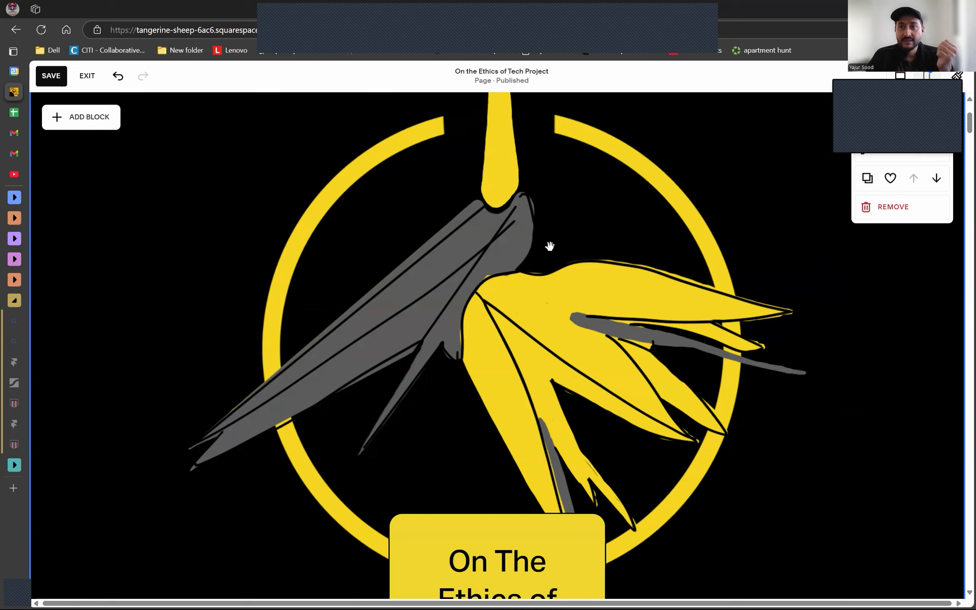
{"action": "scroll", "coordinate": [549, 246], "scroll_direction": "down", "scroll_amount": 1}
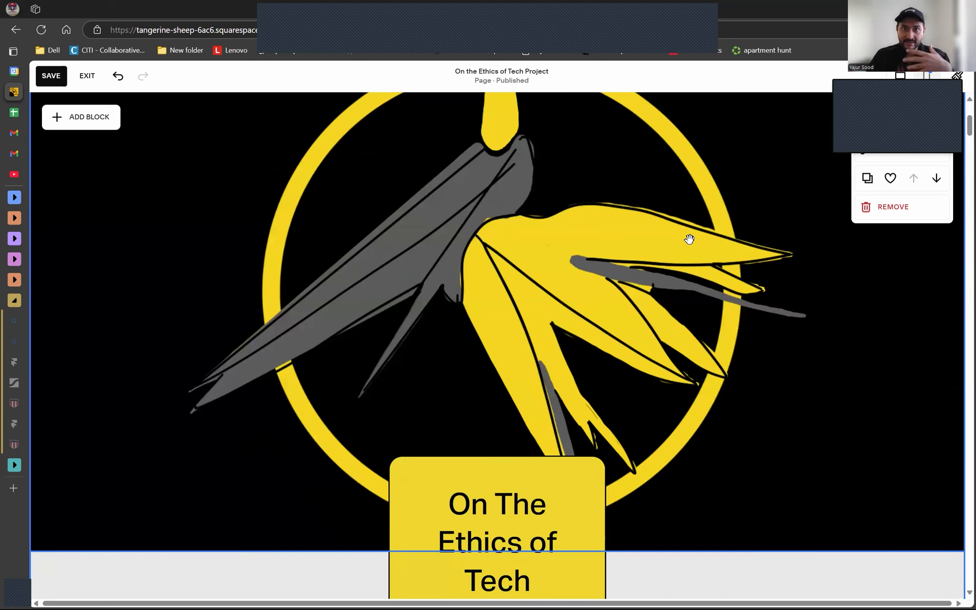
{"action": "scroll", "coordinate": [881, 284], "scroll_direction": "up", "scroll_amount": 3}
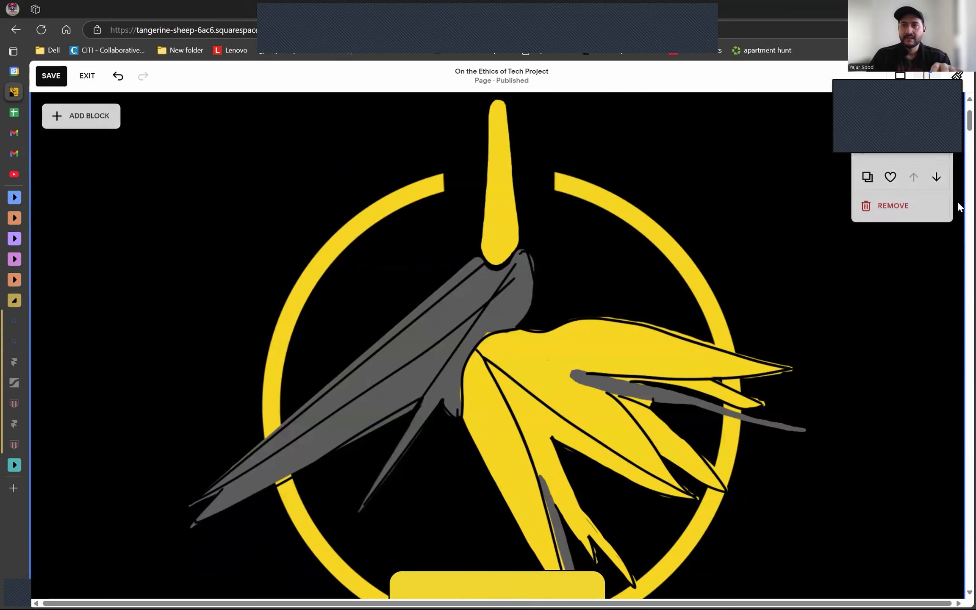
Step: Add another text block to the Logo Design section reading "searching for the perfect flower"
{"action": "scroll", "coordinate": [957, 356], "scroll_direction": "down", "scroll_amount": 20}
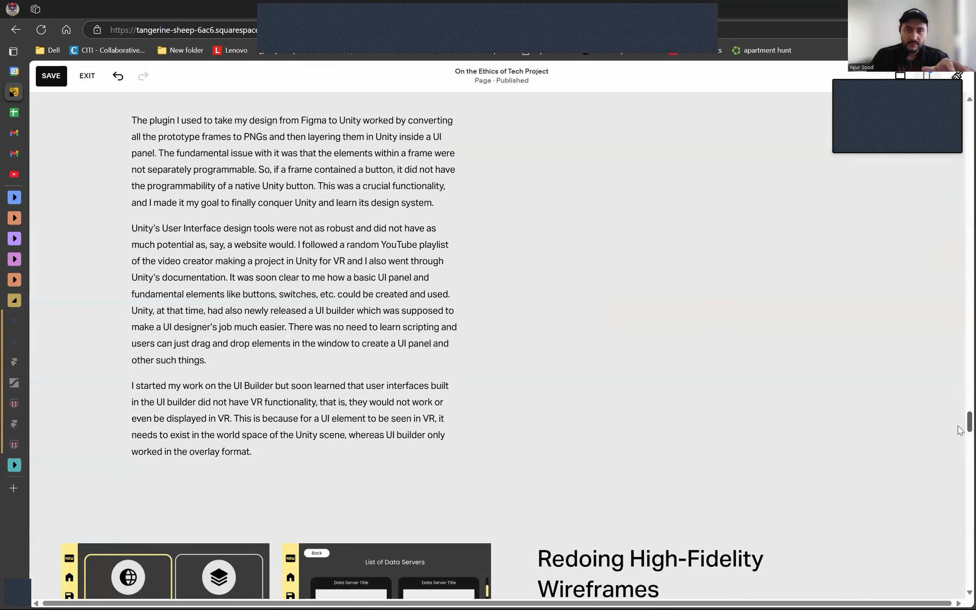
{"action": "scroll", "coordinate": [960, 466], "scroll_direction": "down", "scroll_amount": 10}
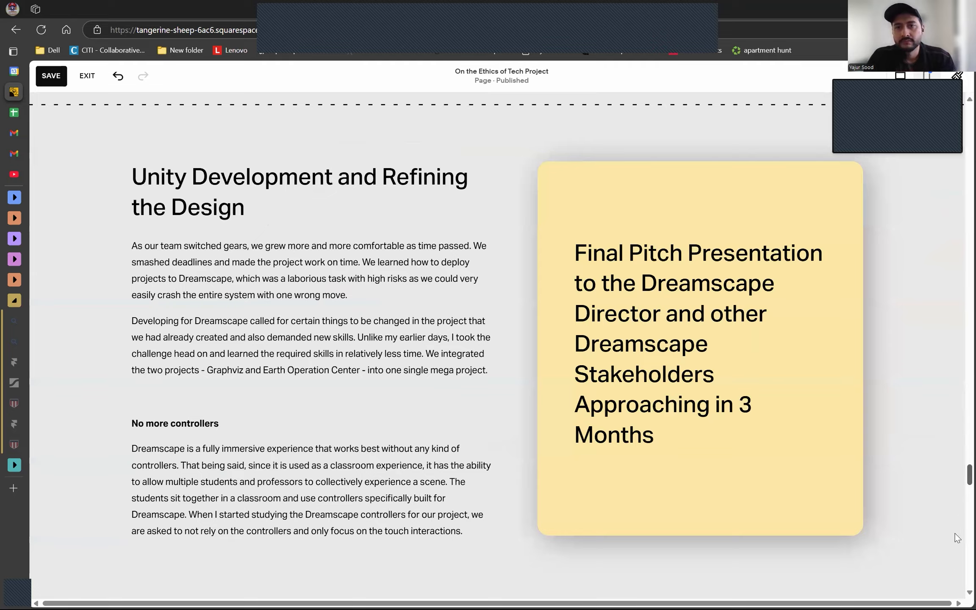
{"action": "scroll", "coordinate": [959, 498], "scroll_direction": "up", "scroll_amount": 10}
{"action": "scroll", "coordinate": [960, 374], "scroll_direction": "up", "scroll_amount": 5}
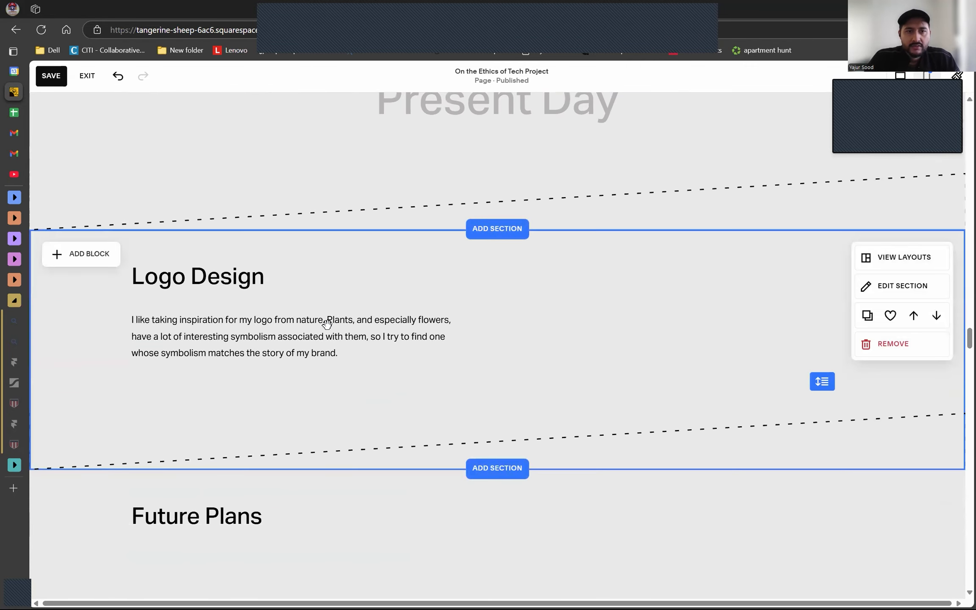
{"action": "left_click", "coordinate": [100, 256]}
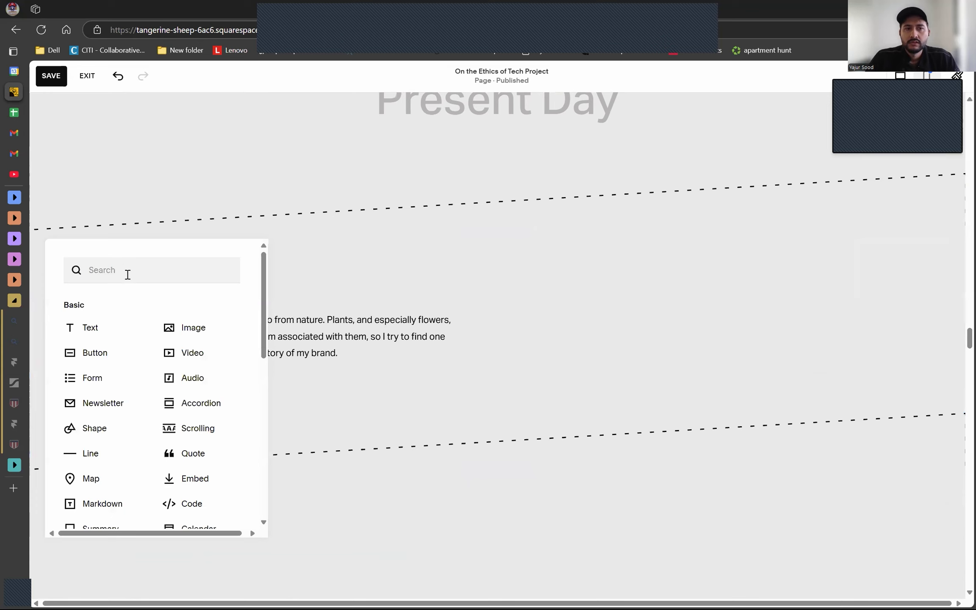
{"action": "left_click", "coordinate": [92, 328]}
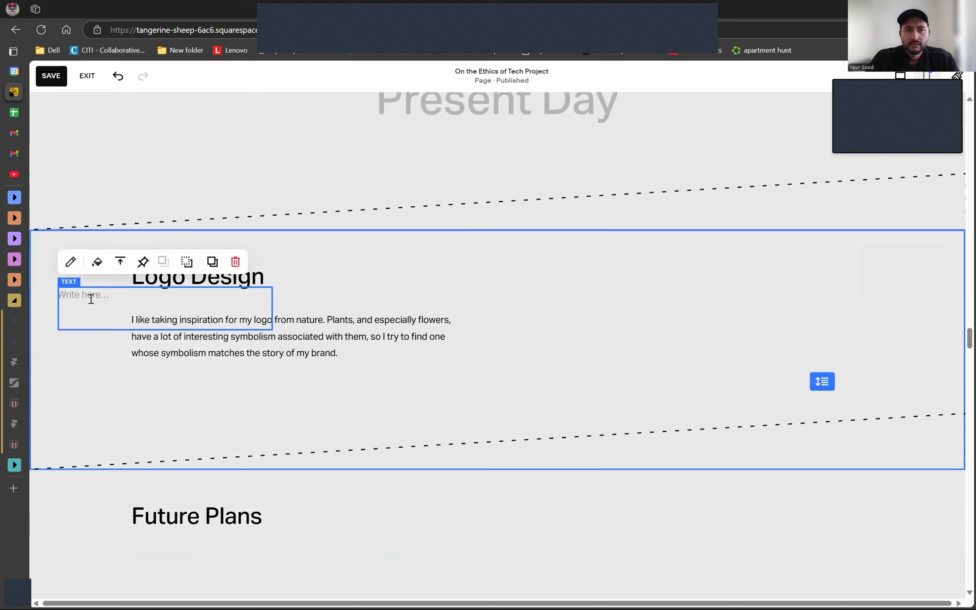
{"action": "type", "text": "sea"}
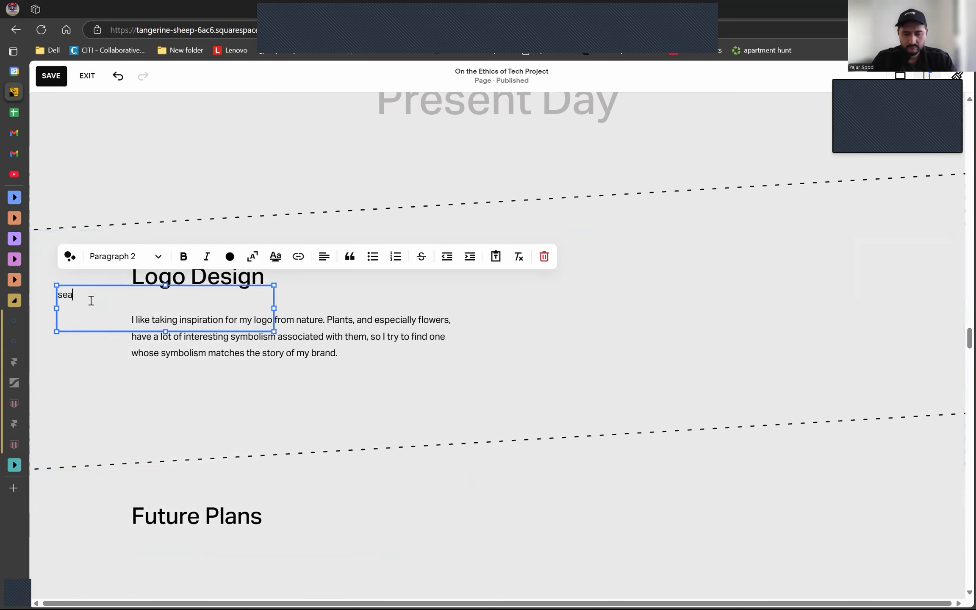
{"action": "type", "text": "rching for the perfect flower"}
Step: Shrink the block to one line and capitalise its text as "Searching for the Perfect Flower"
{"action": "left_click_drag", "start_coordinate": [186, 331], "coordinate": [187, 307]}
{"action": "left_click", "coordinate": [88, 295]}
{"action": "key", "text": "BackSpace"}
{"action": "type", "text": "f"}
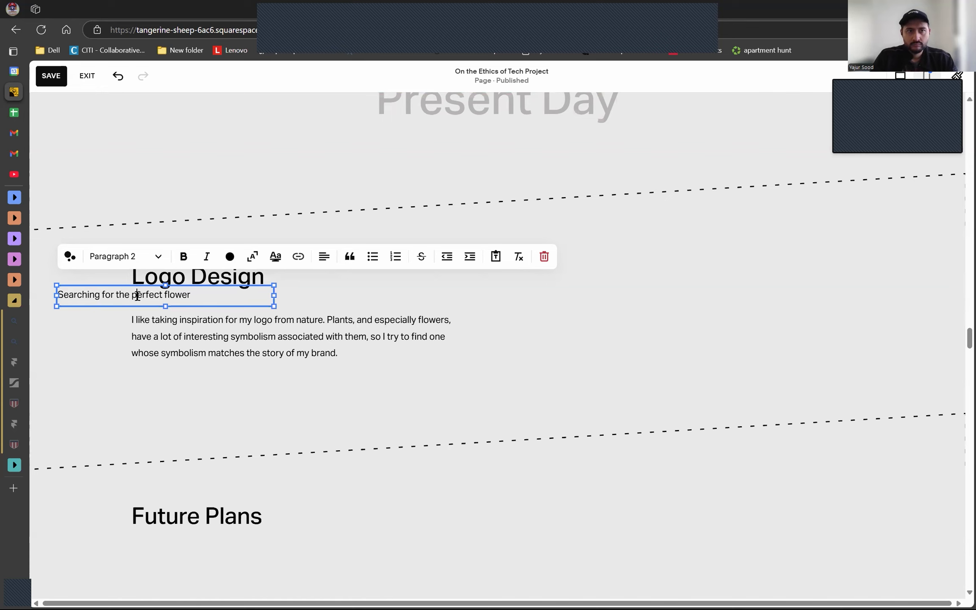
{"action": "left_click", "coordinate": [137, 294]}
{"action": "key", "text": "BackSpace"}
{"action": "type", "text": "P"}
{"action": "left_click", "coordinate": [211, 295]}
{"action": "left_click", "coordinate": [176, 295]}
{"action": "left_click", "coordinate": [167, 296]}
{"action": "key", "text": "BackSpace"}
{"action": "type", "text": "F"}
{"action": "left_click", "coordinate": [98, 335]}
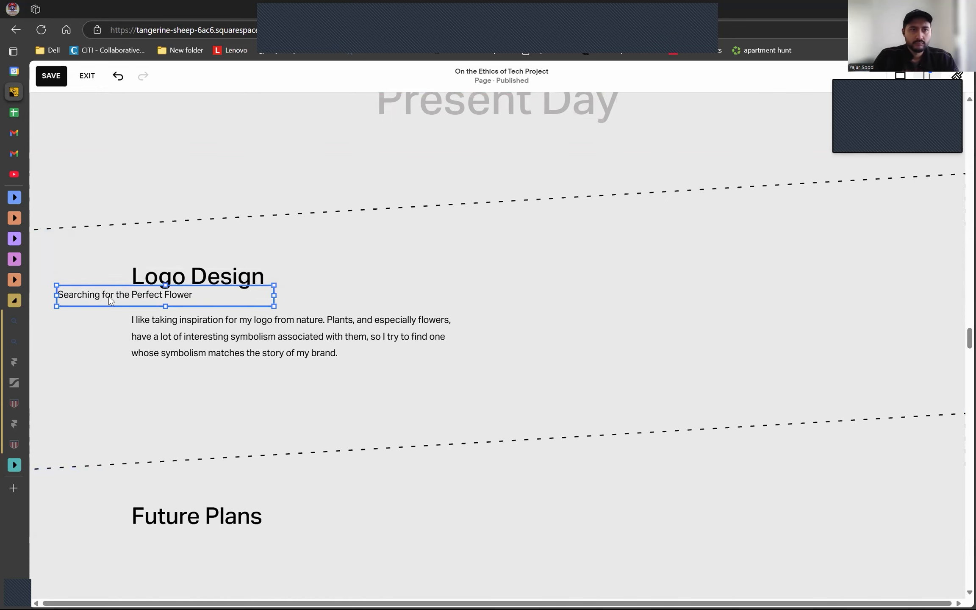
Step: Format the Searching for the Perfect Flower text as Heading 4 and place it beside the logo paragraph, level with its first line
{"action": "left_click_drag", "start_coordinate": [108, 296], "coordinate": [183, 398]}
{"action": "left_click", "coordinate": [183, 397]}
{"action": "left_click", "coordinate": [185, 360]}
{"action": "left_click", "coordinate": [517, 419]}
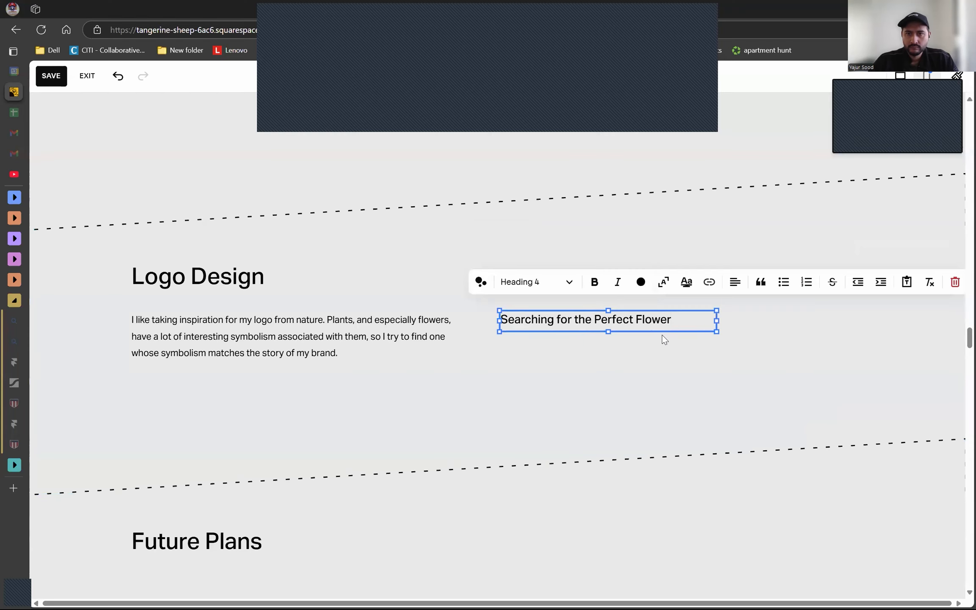
Step: Duplicate the logo inspiration paragraph and place the copy beneath the Searching for the Perfect Flower heading
{"action": "left_click", "coordinate": [234, 324]}
{"action": "left_click", "coordinate": [235, 290]}
{"action": "left_click_drag", "start_coordinate": [266, 372], "coordinate": [597, 366]}
Step: Replace the copied text with "I went through a Wikipedia list of flowers and their symbolism in different cultures."
{"action": "double_click", "coordinate": [598, 366]}
{"action": "key", "text": "ctrl+a"}
{"action": "type", "text": "I went through a Wikipedia list of flowers and their symbolism in difer"}
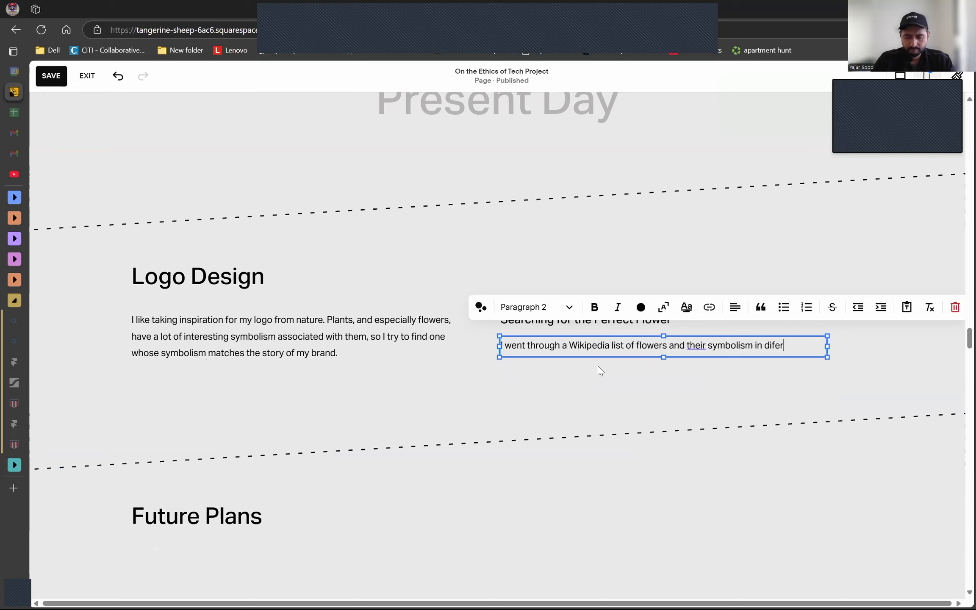
Step: Add "I was starting to get disheartened because I couldn't find any flower linked to ethics and morality until I stumbled upon the Bird of Paradise flower."
{"action": "type", "text": "ent cultures. I was starting to get disheartened because I could"}
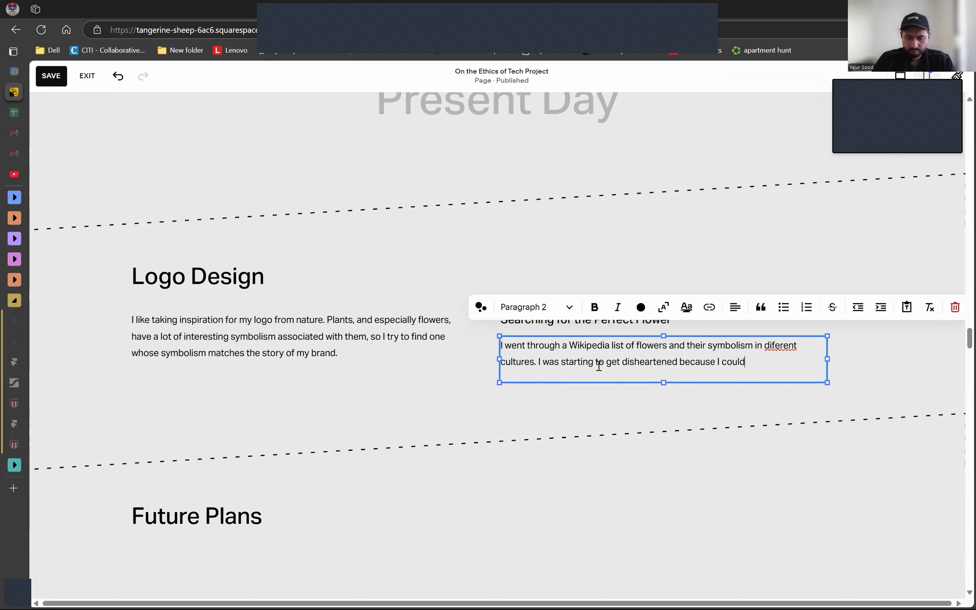
{"action": "type", "text": "n't find any flower linked to ethics and morality. "}
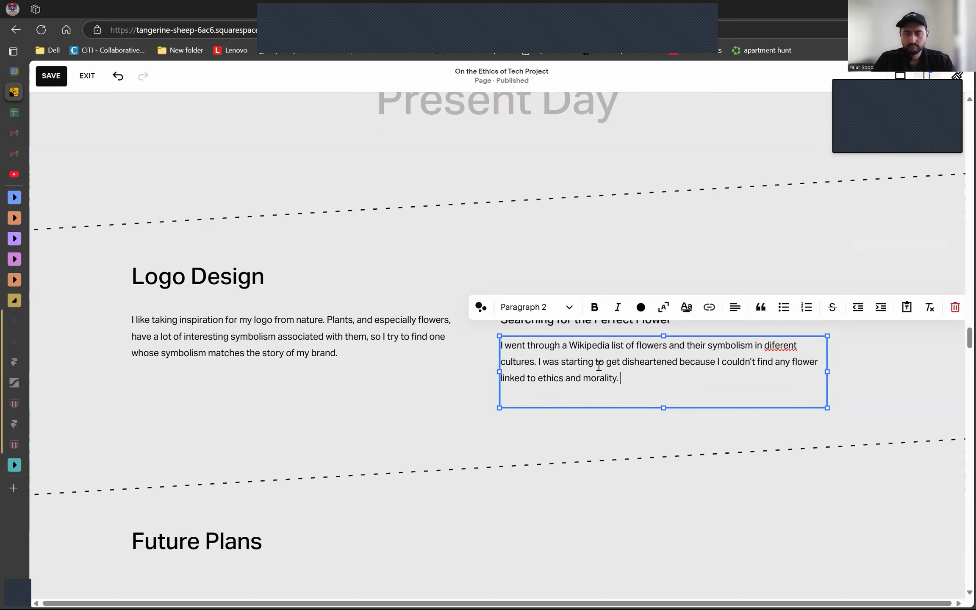
{"action": "type", "text": " until I stumbled upon the Bird of Paradise flower"}
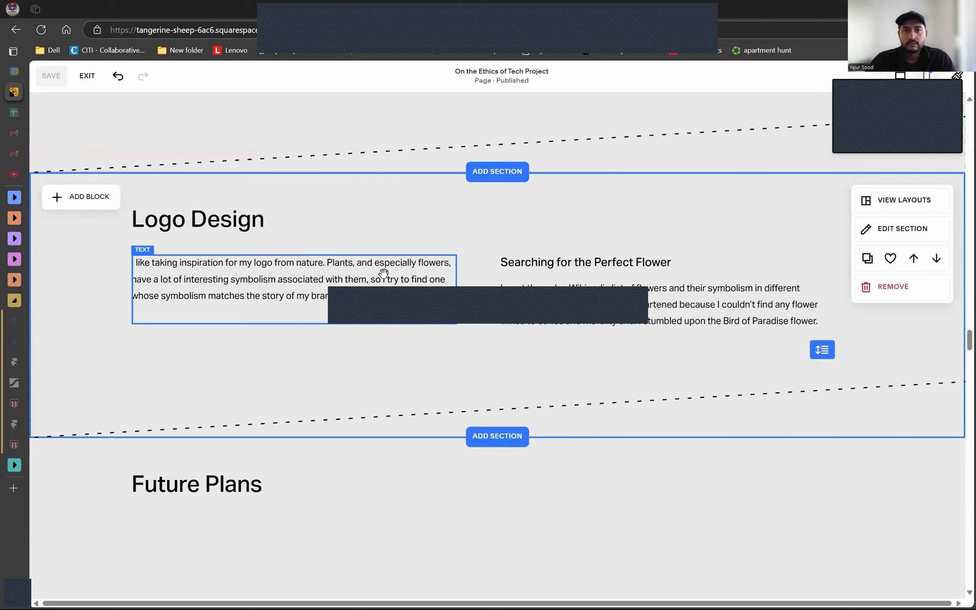
Step: Insert an image block beneath the Bird of Paradise paragraph, widen it to match the text, and extend the section downward
{"action": "left_click", "coordinate": [81, 197]}
{"action": "left_click", "coordinate": [177, 274]}
{"action": "left_click_drag", "start_coordinate": [201, 274], "coordinate": [642, 371]}
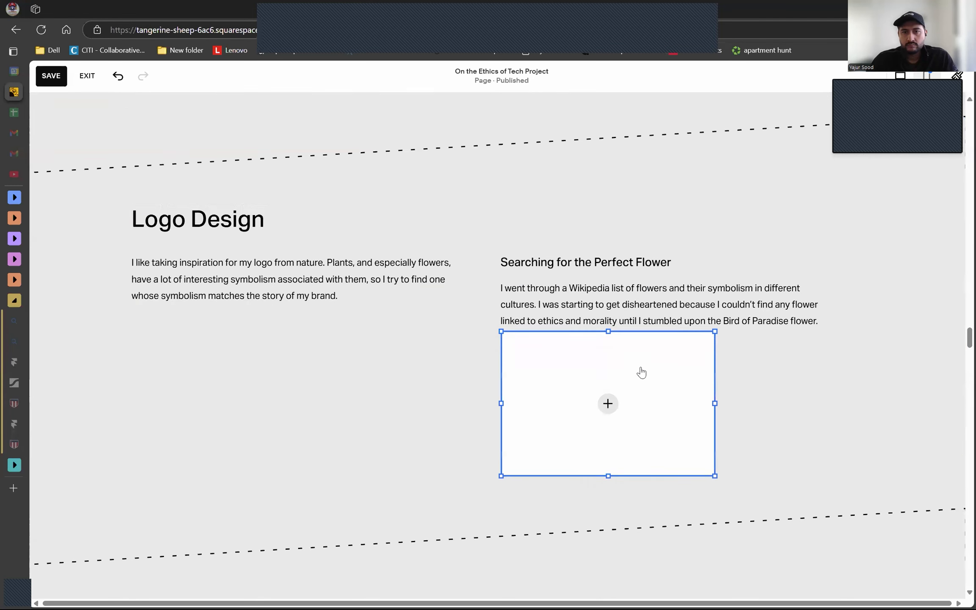
{"action": "scroll", "coordinate": [648, 369], "scroll_direction": "down", "scroll_amount": 1}
{"action": "scroll", "coordinate": [686, 316], "scroll_direction": "down", "scroll_amount": 1}
{"action": "left_click_drag", "start_coordinate": [714, 289], "coordinate": [825, 290]}
{"action": "left_click_drag", "start_coordinate": [612, 312], "coordinate": [609, 342]}
{"action": "left_click_drag", "start_coordinate": [822, 387], "coordinate": [822, 566]}
{"action": "scroll", "coordinate": [621, 380], "scroll_direction": "down", "scroll_amount": 2}
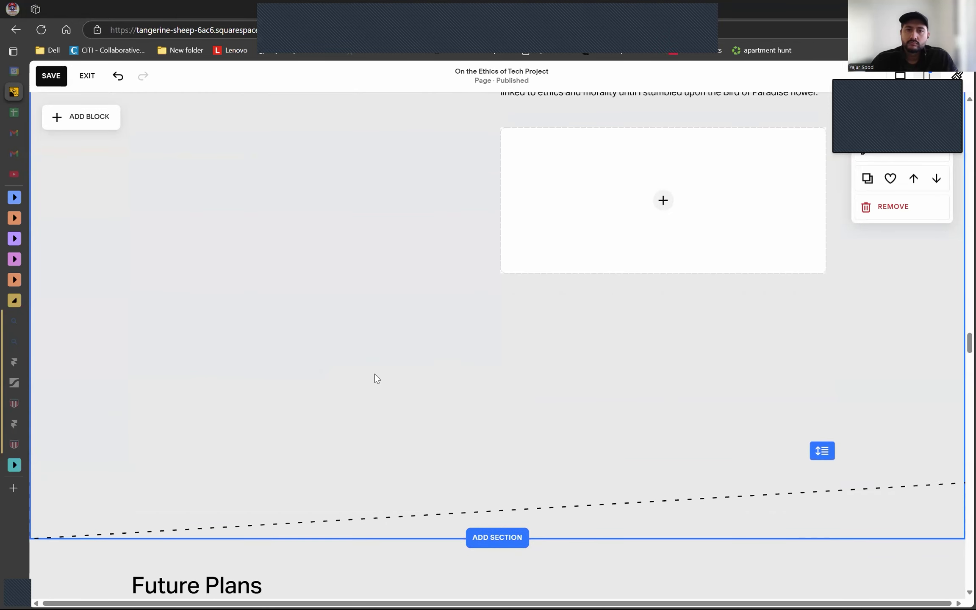
Step: Try to place the Searching for the Perfect Flower text and its image block in the left column
{"action": "scroll", "coordinate": [375, 374], "scroll_direction": "up", "scroll_amount": 2}
{"action": "left_click_drag", "start_coordinate": [296, 230], "coordinate": [191, 265]}
{"action": "left_click", "coordinate": [51, 77]}
Step: Duplicate the image block, place the copy in the right column, and enlarge it
{"action": "left_click", "coordinate": [271, 351]}
{"action": "left_click", "coordinate": [265, 293]}
{"action": "left_click_drag", "start_coordinate": [309, 387], "coordinate": [639, 186]}
{"action": "left_click_drag", "start_coordinate": [825, 285], "coordinate": [862, 361]}
{"action": "left_click", "coordinate": [634, 117]}
{"action": "scroll", "coordinate": [634, 221], "scroll_direction": "down", "scroll_amount": 2}
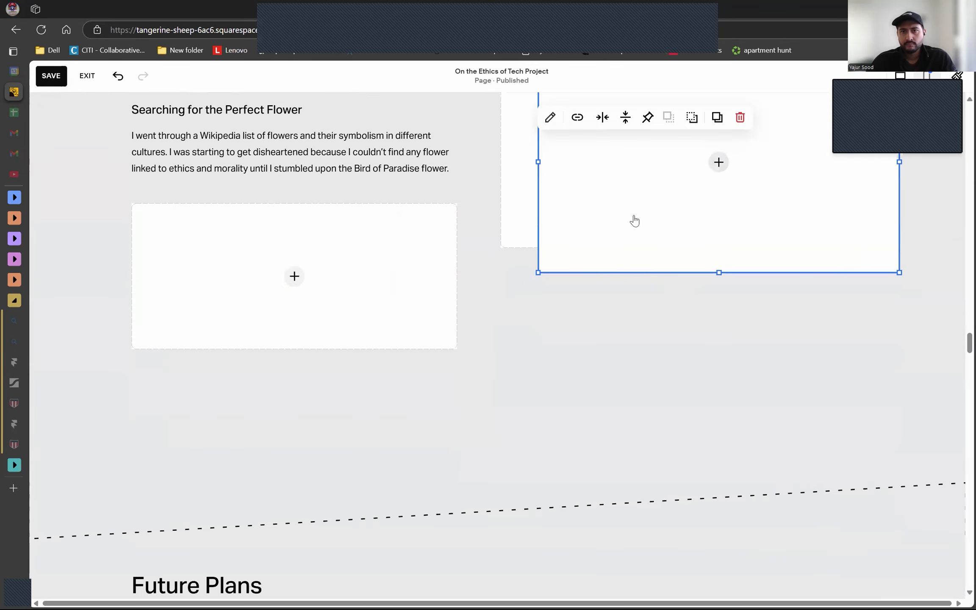
Step: Arrange two enlarged image blocks side by side in a row beneath the Logo Design text and the smaller image block
{"action": "scroll", "coordinate": [607, 377], "scroll_direction": "up", "scroll_amount": 2}
{"action": "left_click_drag", "start_coordinate": [644, 174], "coordinate": [679, 314]}
{"action": "left_click", "coordinate": [311, 389], "text": "shift"}
{"action": "scroll", "coordinate": [660, 381], "scroll_direction": "down", "scroll_amount": 2}
{"action": "left_click_drag", "start_coordinate": [659, 381], "coordinate": [669, 428]}
{"action": "left_click_drag", "start_coordinate": [438, 379], "coordinate": [442, 428]}
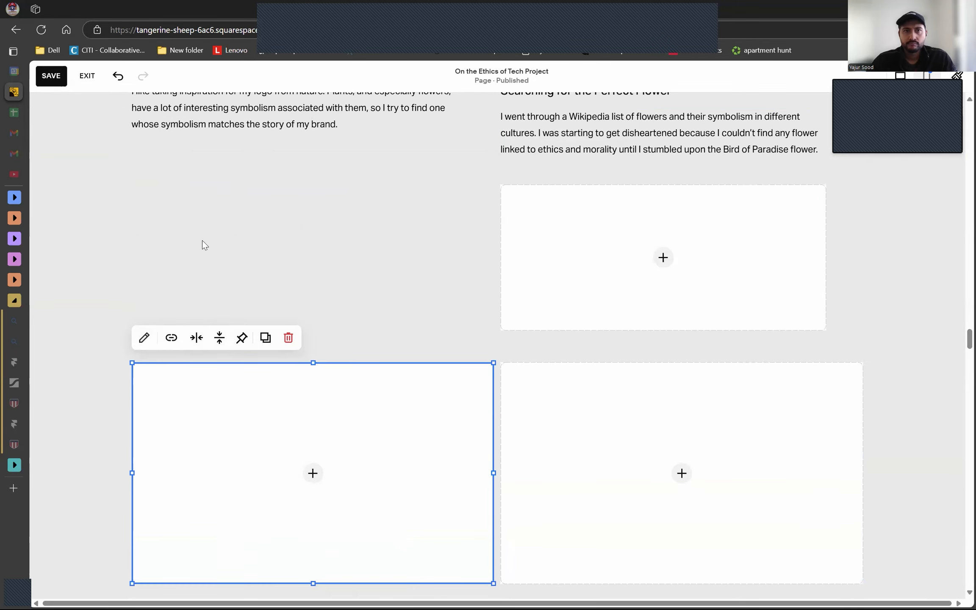
Step: Fill the lower-left image block with the Bird of Paradise flower photo on a black background
{"action": "left_click", "coordinate": [313, 473]}
{"action": "double_click", "coordinate": [567, 104]}
{"action": "double_click", "coordinate": [263, 109]}
{"action": "scroll", "coordinate": [475, 245], "scroll_direction": "down", "scroll_amount": 3}
Step: Upload logo-bg-black.png into the image block beside the flower photo
{"action": "left_click", "coordinate": [631, 297]}
{"action": "left_click", "coordinate": [513, 225]}
{"action": "left_click", "coordinate": [843, 319]}
{"action": "left_click", "coordinate": [847, 340]}
{"action": "left_click", "coordinate": [334, 102]}
{"action": "double_click", "coordinate": [334, 103]}
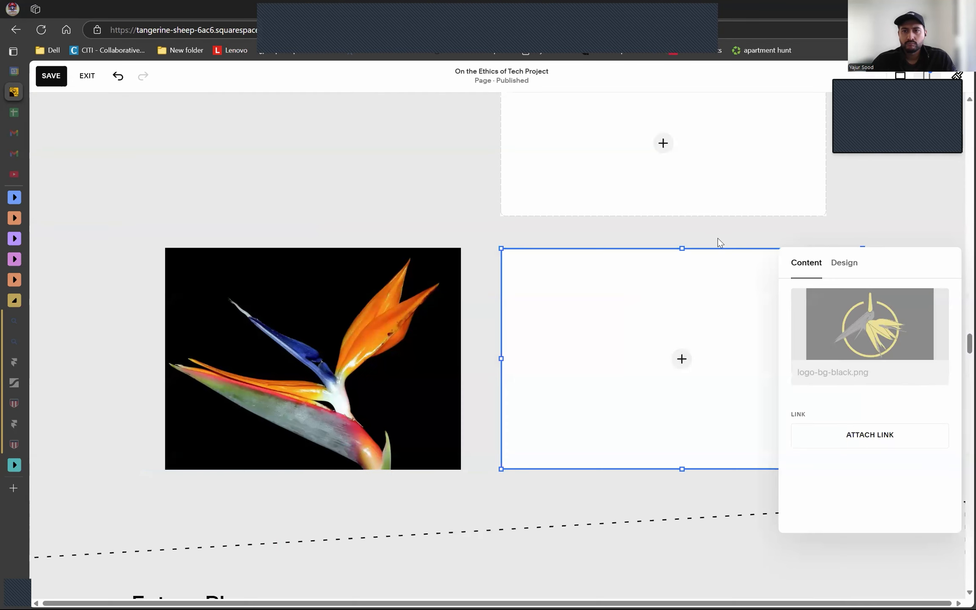
{"action": "left_click", "coordinate": [432, 181]}
Step: Try to make the Bird of Paradise photo fill its image block
{"action": "left_click", "coordinate": [410, 279]}
{"action": "left_click", "coordinate": [144, 225]}
{"action": "left_click", "coordinate": [572, 262]}
{"action": "left_click", "coordinate": [597, 303]}
{"action": "left_click", "coordinate": [432, 214]}
{"action": "key", "text": "ctrl+z"}
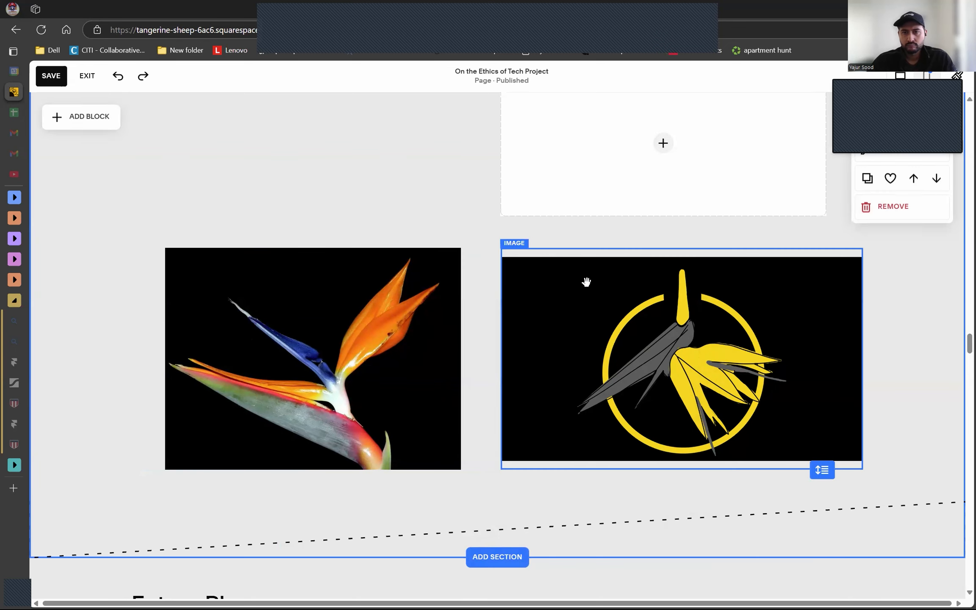
Step: Make the yellow and gray logo image fill its whole block
{"action": "double_click", "coordinate": [583, 281]}
{"action": "left_click", "coordinate": [856, 264]}
{"action": "left_click", "coordinate": [868, 303]}
{"action": "left_click", "coordinate": [895, 218]}
{"action": "scroll", "coordinate": [276, 196], "scroll_direction": "up", "scroll_amount": 3}
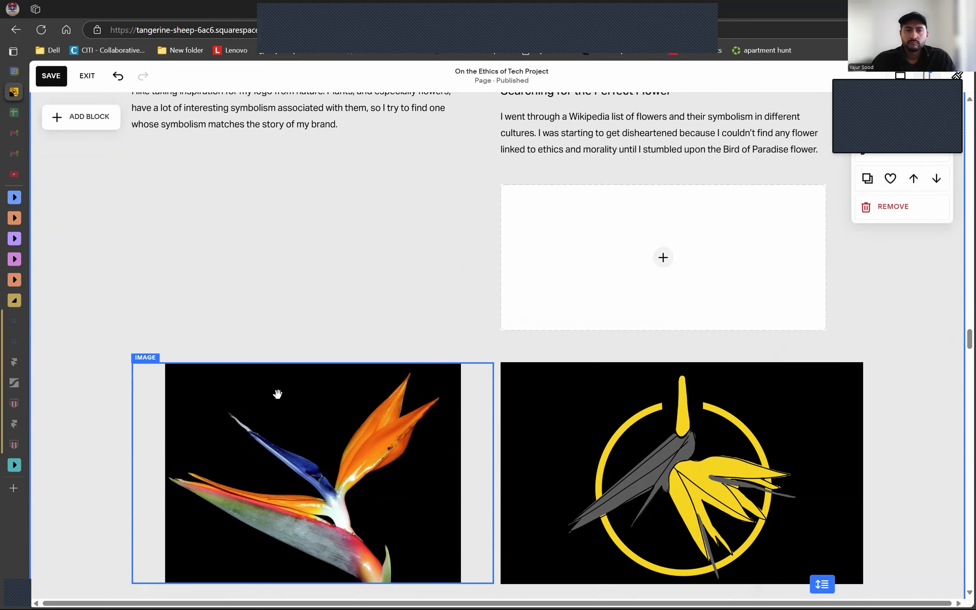
Step: Shift the flower photo to line up with the left text column and round its corners with a value of 20
{"action": "left_click_drag", "start_coordinate": [284, 410], "coordinate": [247, 411]}
{"action": "left_click", "coordinate": [374, 309]}
{"action": "left_click", "coordinate": [204, 394]}
{"action": "left_click", "coordinate": [107, 337]}
{"action": "left_click", "coordinate": [535, 332]}
{"action": "left_click", "coordinate": [562, 428]}
{"action": "type", "text": "20"}
Step: Round the corners of the logo image with a value of 24
{"action": "left_click", "coordinate": [802, 392]}
{"action": "left_click", "coordinate": [802, 392]}
{"action": "left_click", "coordinate": [513, 337]}
{"action": "left_click", "coordinate": [844, 332]}
{"action": "left_click", "coordinate": [895, 429]}
{"action": "type", "text": "24"}
{"action": "left_click", "coordinate": [215, 264]}
Step: Duplicate the logo inspiration paragraph, place the copy beneath the original, and stretch it down to just above the flower photo
{"action": "scroll", "coordinate": [214, 264], "scroll_direction": "up", "scroll_amount": 2}
{"action": "left_click", "coordinate": [297, 166]}
{"action": "left_click", "coordinate": [296, 165]}
{"action": "left_click", "coordinate": [271, 262]}
{"action": "left_click", "coordinate": [220, 169]}
{"action": "left_click", "coordinate": [239, 117]}
{"action": "left_click_drag", "start_coordinate": [251, 198], "coordinate": [220, 266]}
{"action": "left_click_drag", "start_coordinate": [295, 286], "coordinate": [276, 406]}
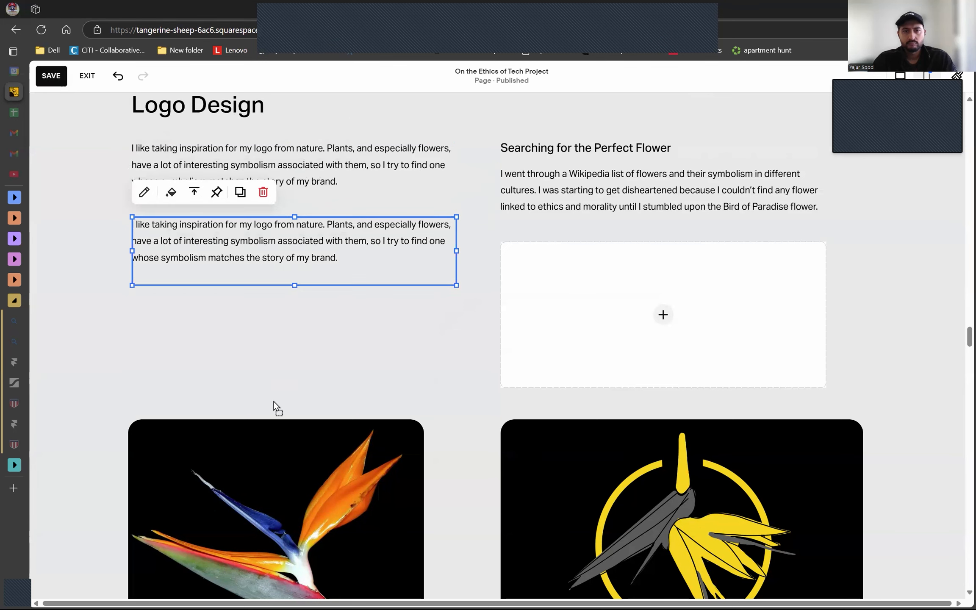
Step: Replace the copied text with "When I first drew the logo on my Sketchbook app on my iPad, I experiemnted with different"
{"action": "double_click", "coordinate": [322, 259]}
{"action": "key", "text": "ctrl+a"}
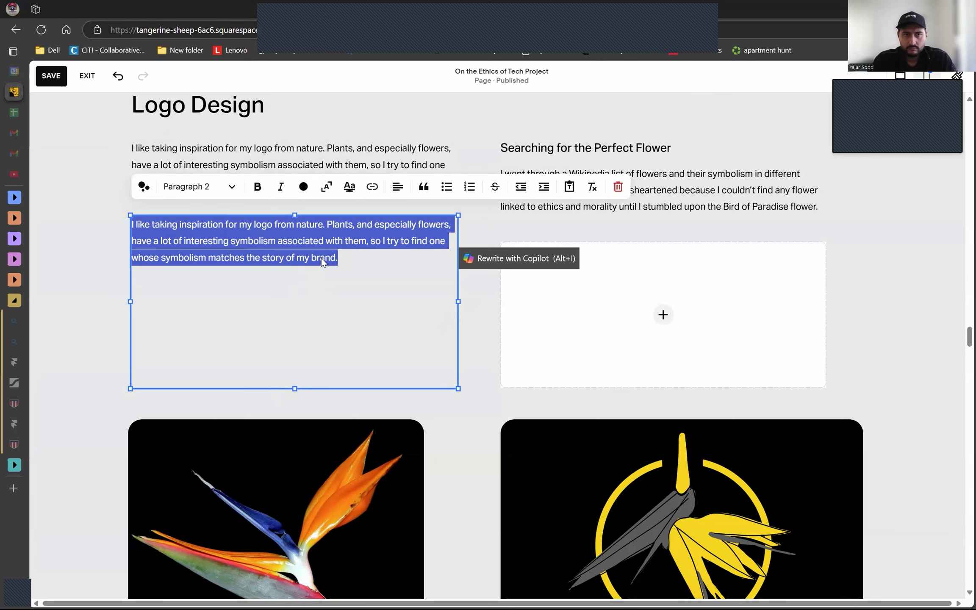
{"action": "type", "text": "When I first drew the logo on my Sketchbook a"}
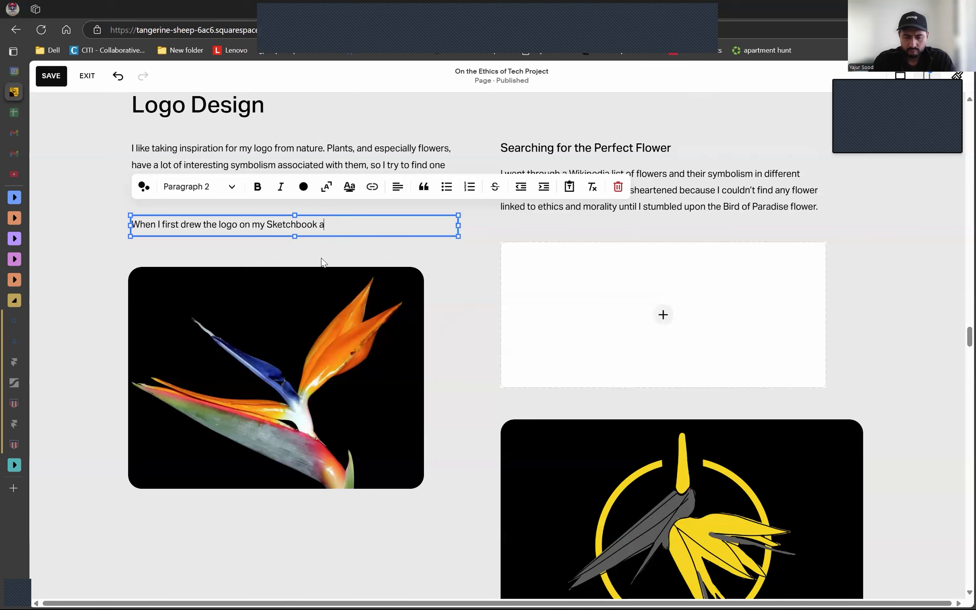
{"action": "type", "text": "pp on my iPad, I experiemnted with different"}
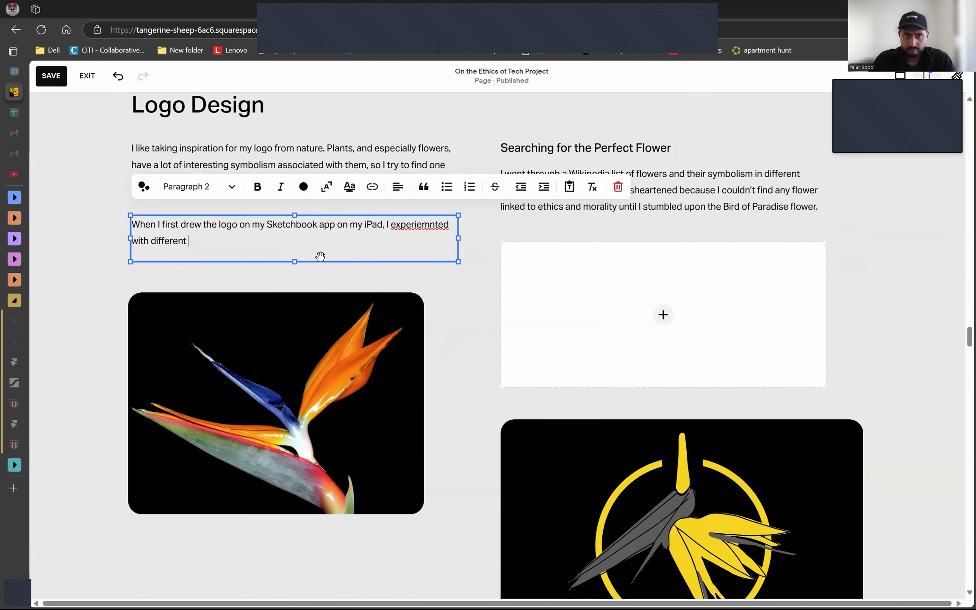
Step: Correct the misspelled word in the iPad sentence to "experimented"
{"action": "key", "text": "BackSpace"}
{"action": "key", "text": "BackSpace"}
{"action": "key", "text": "BackSpace"}
{"action": "key", "text": "BackSpace"}
{"action": "key", "text": "BackSpace"}
{"action": "key", "text": "BackSpace"}
{"action": "key", "text": "BackSpace"}
{"action": "key", "text": "BackSpace"}
{"action": "key", "text": "BackSpace"}
{"action": "key", "text": "BackSpace"}
{"action": "key", "text": "BackSpace"}
{"action": "key", "text": "BackSpace"}
{"action": "key", "text": "BackSpace"}
{"action": "key", "text": "BackSpace"}
{"action": "key", "text": "BackSpace"}
{"action": "key", "text": "BackSpace"}
{"action": "key", "text": "BackSpace"}
{"action": "key", "text": "BackSpace"}
{"action": "key", "text": "BackSpace"}
{"action": "key", "text": "BackSpace"}
{"action": "key", "text": "ctrl+z"}
{"action": "key", "text": "Up"}
{"action": "key", "text": "Right"}
{"action": "key", "text": "Right"}
{"action": "key", "text": "Right"}
{"action": "key", "text": "Right"}
{"action": "key", "text": "Right"}
{"action": "key", "text": "Right"}
{"action": "key", "text": "Right"}
{"action": "key", "text": "Right"}
{"action": "key", "text": "Right"}
{"action": "key", "text": "Right"}
{"action": "key", "text": "Right"}
{"action": "key", "text": "Right"}
{"action": "key", "text": "Right"}
{"action": "key", "text": "Right"}
{"action": "key", "text": "Right"}
{"action": "key", "text": "Right"}
{"action": "key", "text": "Right"}
{"action": "key", "text": "Right"}
{"action": "key", "text": "BackSpace"}
{"action": "key", "text": "BackSpace"}
{"action": "type", "text": "mented"}
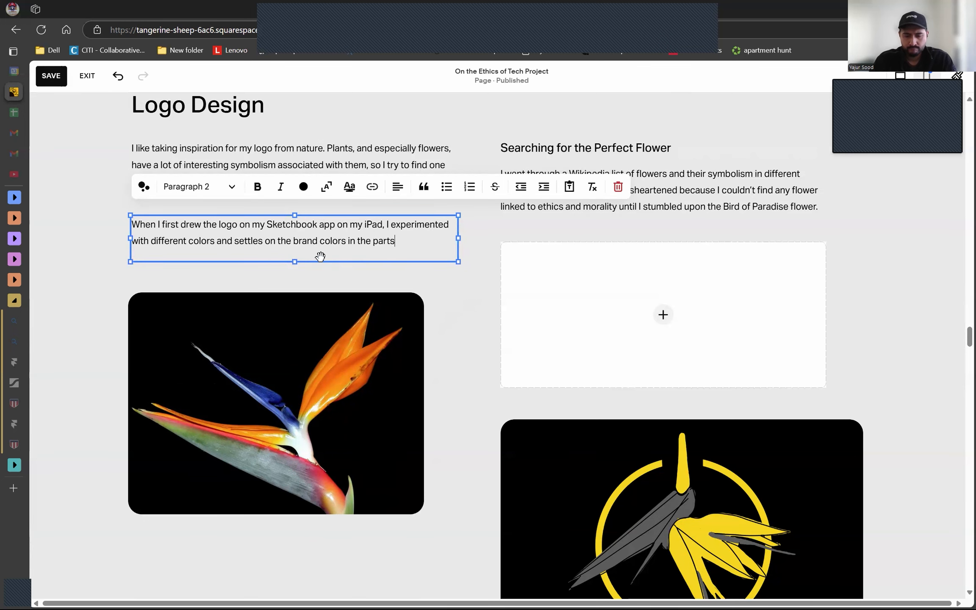
Step: Continue the paragraph with the brand colors, the convergence of ethics and technology, the power symbol, and the flower exploding through the symbol's outlines
{"action": "type", "text": " with different colors and settles on the brand colors in the parts that you can see in the final design. I wanted to show a convergence of ethics and technology, therefore I created the power"}
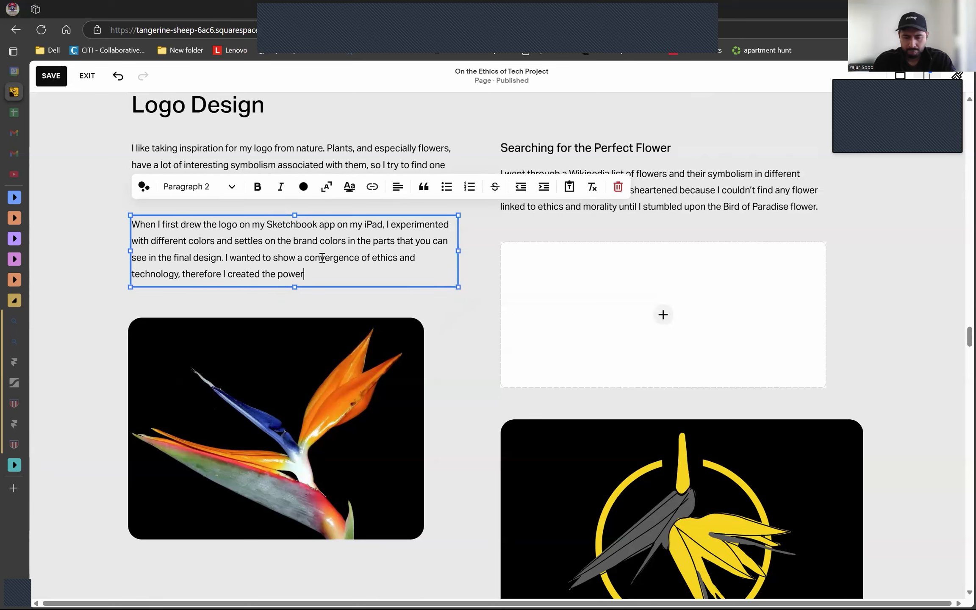
{"action": "type", "text": " symbol around the flower. The flower can be seen explod"}
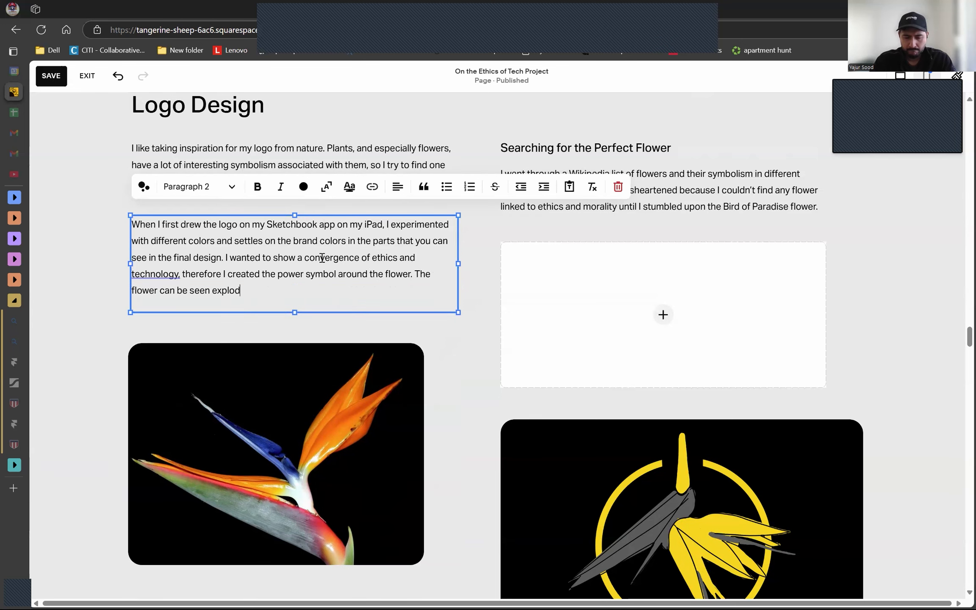
{"action": "type", "text": "ing through the outlines of the power symbol, resembling my feelings about le"}
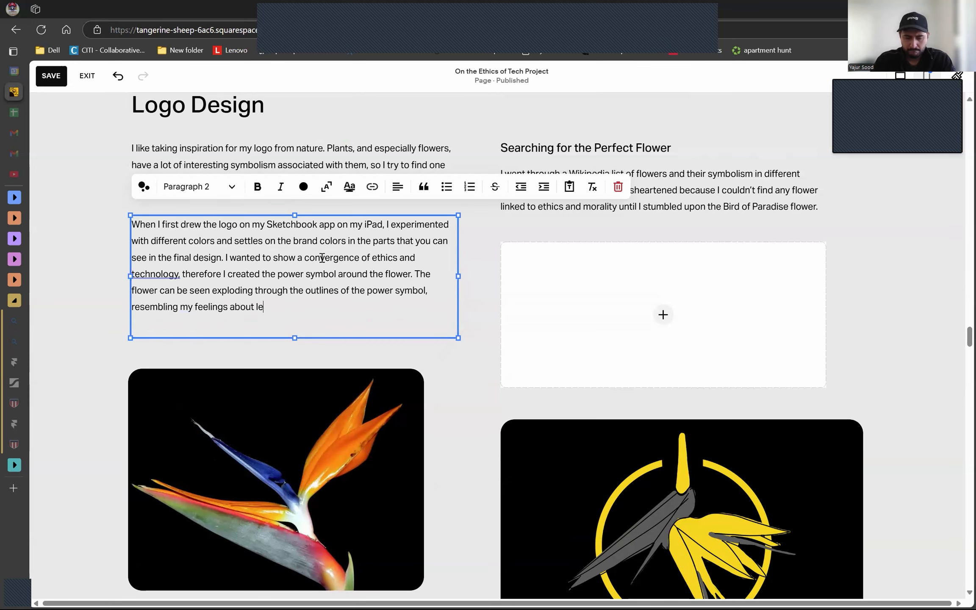
Step: Finish the paragraph with "letting ethics not be bound by technological advancements and making it the forefront of innovation and advancement."
{"action": "type", "text": "tting ethics not be bound by technological advancement"}
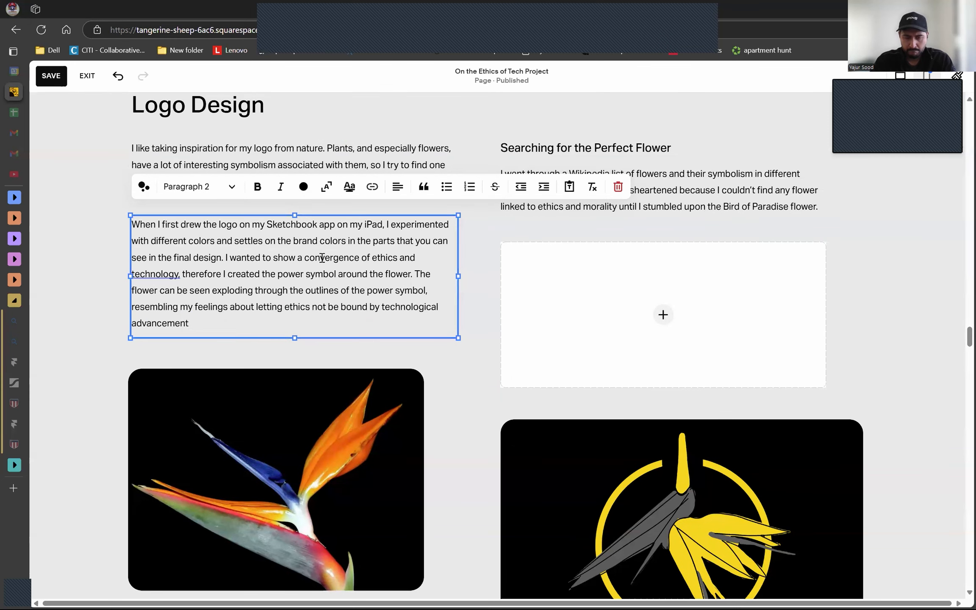
{"action": "type", "text": "s and making it the forefront of innovation and"}
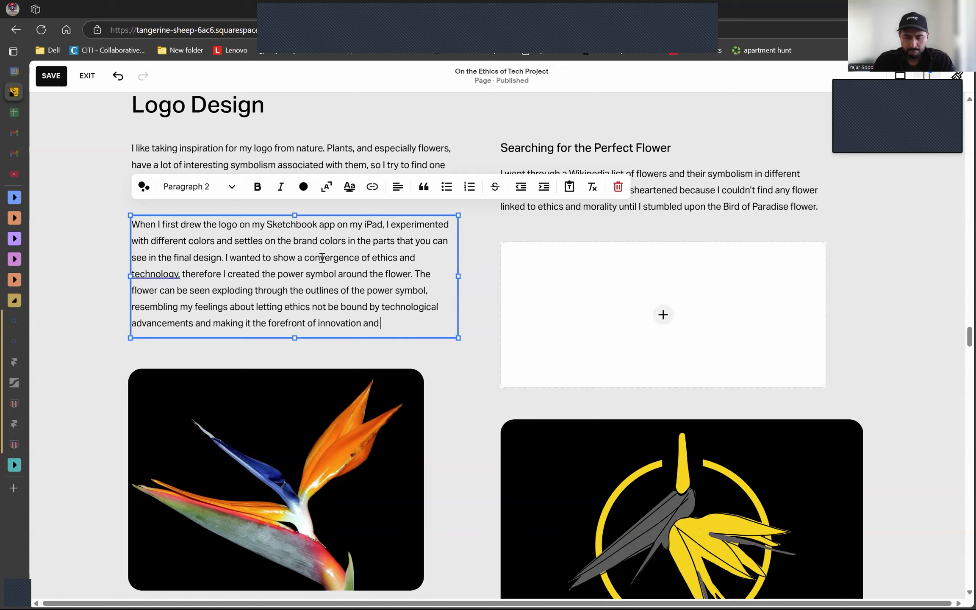
{"action": "type", "text": " advancement."}
Step: Start a new paragraph: "You can see some colors spilling out of the established black outlines. I wanted to fix that by retouching it in"
{"action": "key", "text": "Return"}
{"action": "type", "text": "You"}
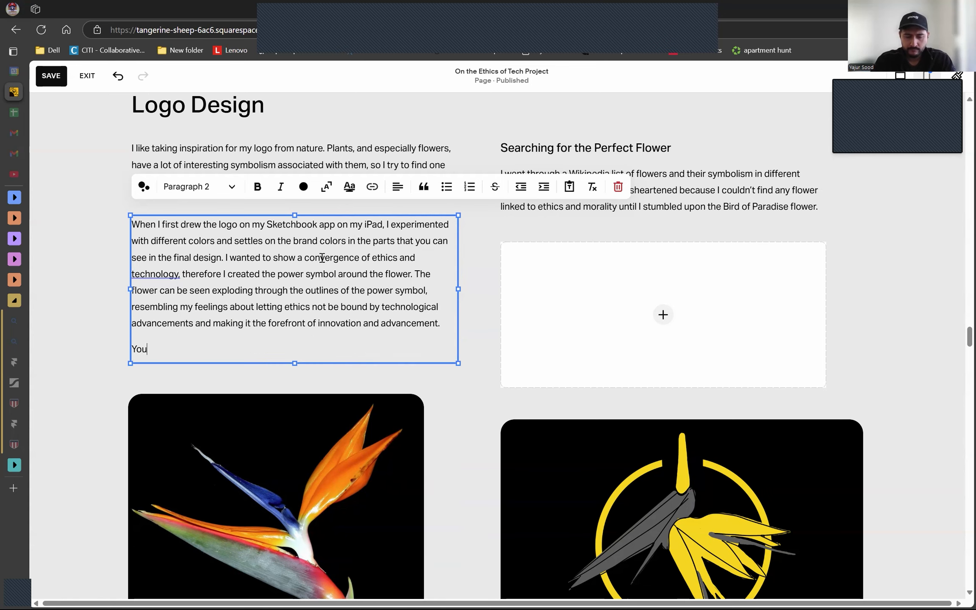
{"action": "type", "text": " can see some colors spilling out og"}
{"action": "key", "text": "BackSpace"}
{"action": "type", "text": "f the established black outlines. I wanted to fix"}
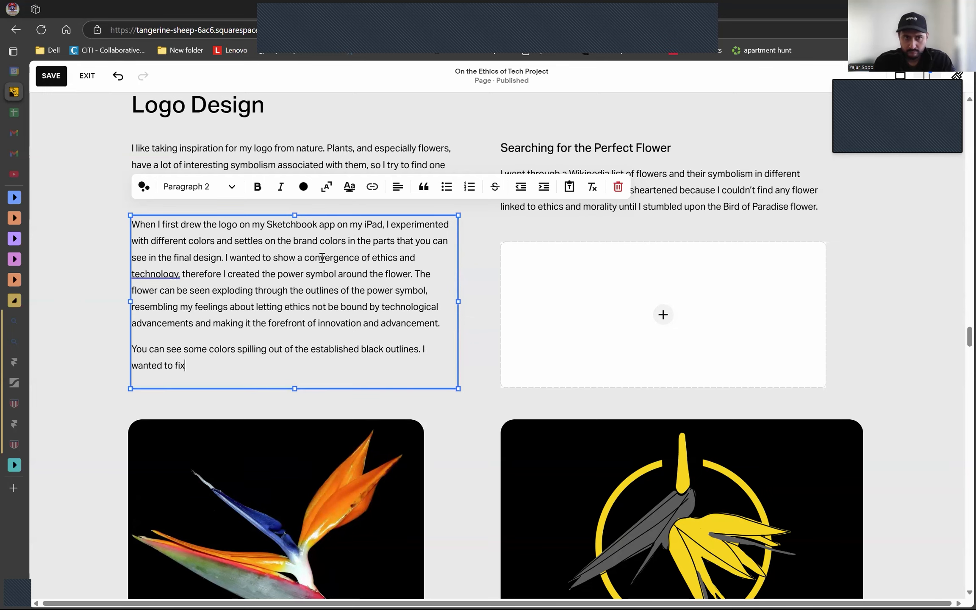
{"action": "type", "text": " that by retouching it in"}
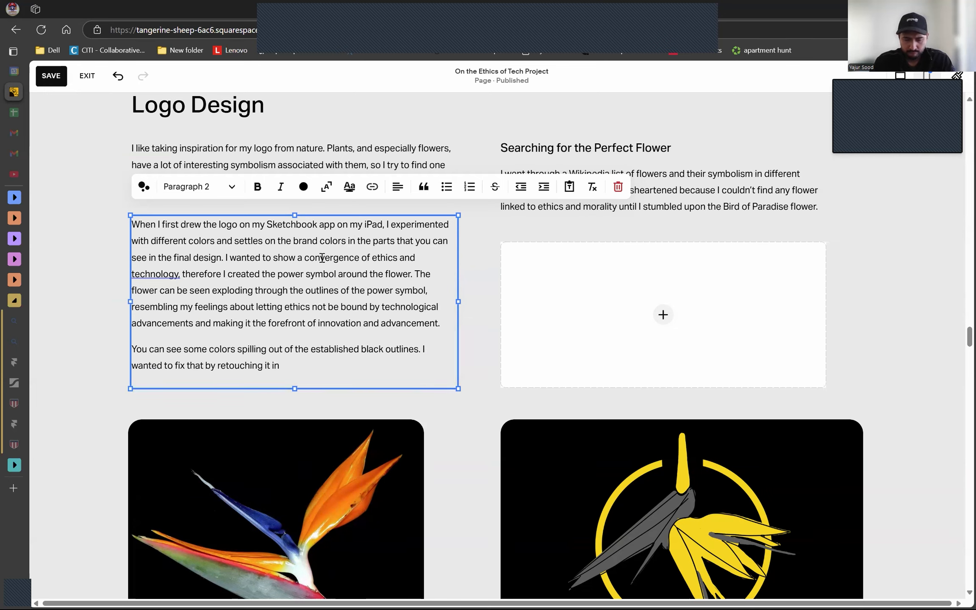
Step: Continue with Illustrator and not coloring within the lines as a blog theme, since pursuing good ethics will force us to step out of the societal norms
{"action": "type", "text": " Illustrator, but the moer I looked at it, the more it made sense. Not coloring within the lines was also a theme of the bl"}
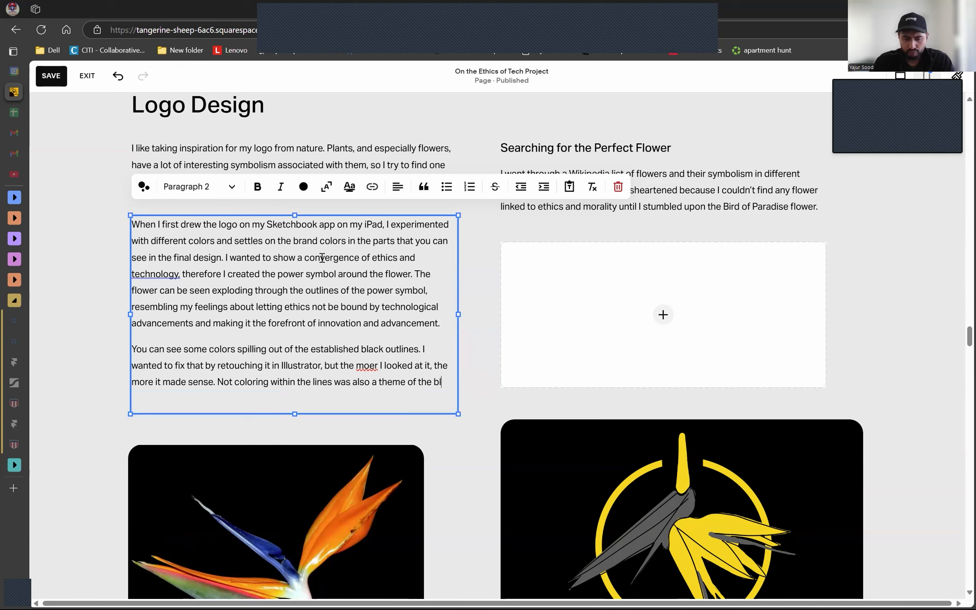
{"action": "type", "text": "og, since ethics in this day and age will force us to step out of"}
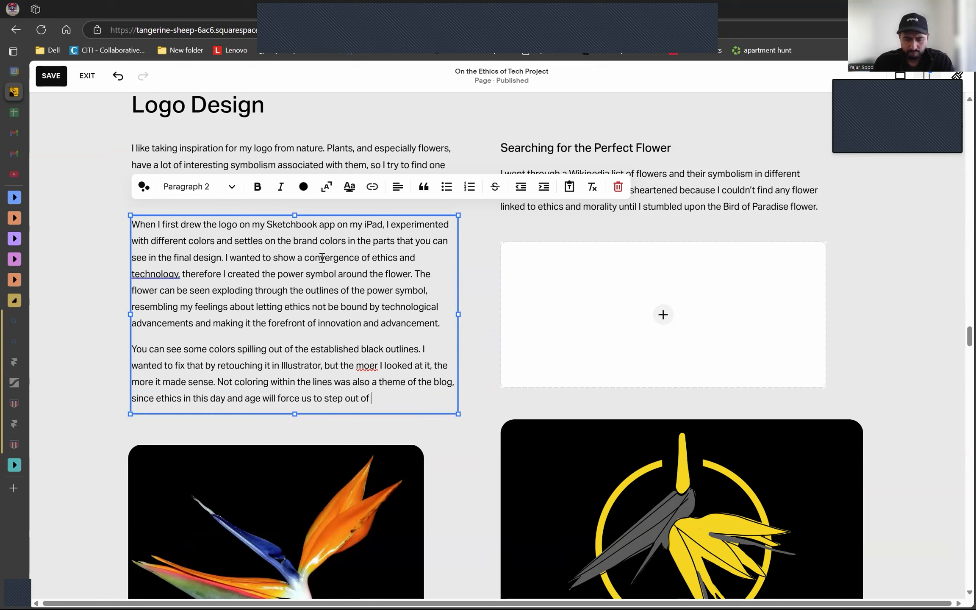
{"action": "left_click", "coordinate": [156, 398]}
{"action": "type", "text": "pursuing good"}
Step: Correct "moer" to "more" and end the paragraph with "Therefore, I let the logo stay that way due to the additional depth it provided."
{"action": "left_click", "coordinate": [367, 366]}
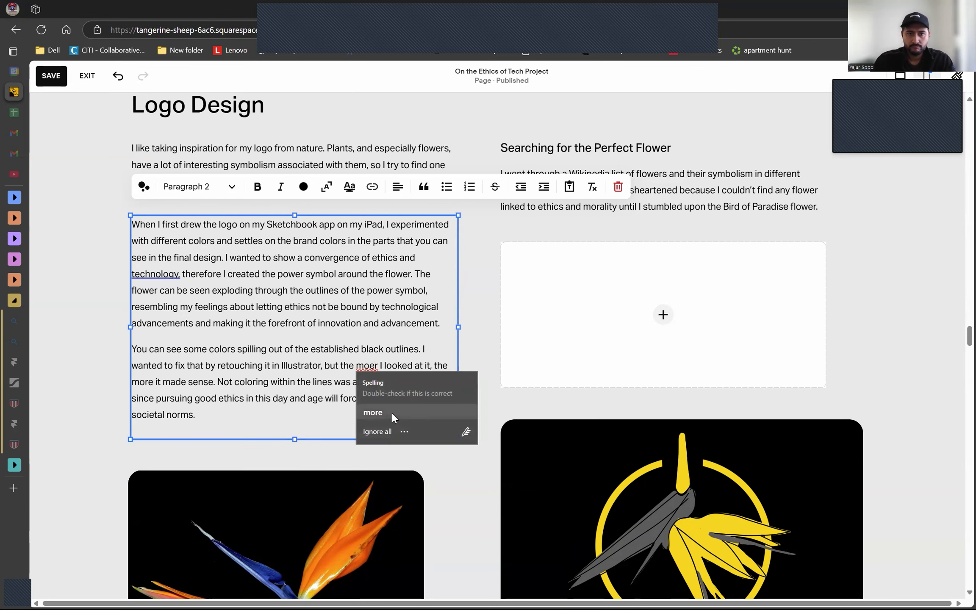
{"action": "left_click", "coordinate": [393, 414]}
{"action": "left_click", "coordinate": [384, 415]}
{"action": "type", "text": "Therefore, I let the logo stay that way f"}
{"action": "key", "text": "BackSpace"}
{"action": "type", "text": "due to the additional depth it provided."}
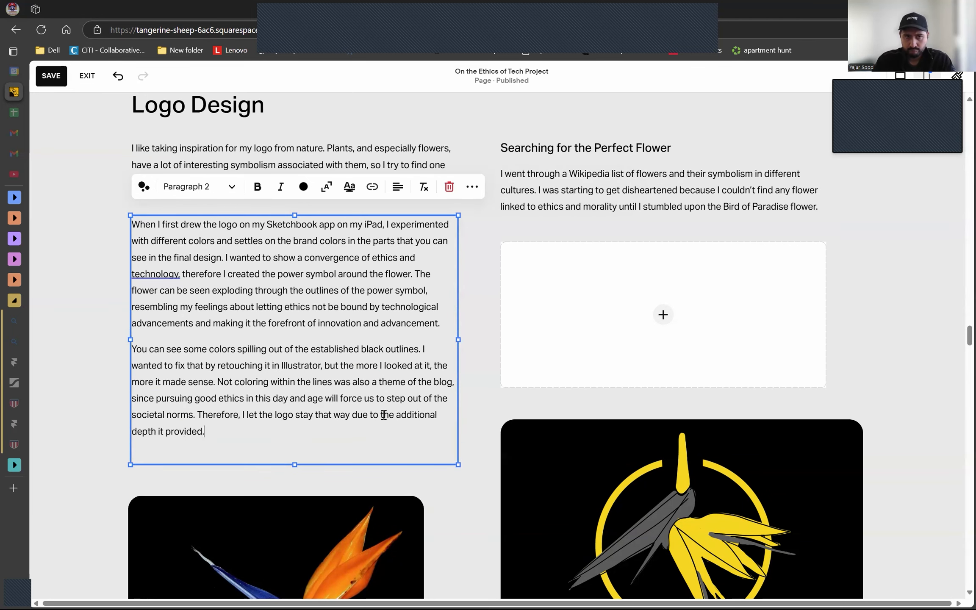
Step: Add "In my sketchbook" after the sentence ending "depth it provided."
{"action": "scroll", "coordinate": [632, 342], "scroll_direction": "down", "scroll_amount": 3}
{"action": "left_click", "coordinate": [600, 441]}
{"action": "left_click", "coordinate": [270, 319]}
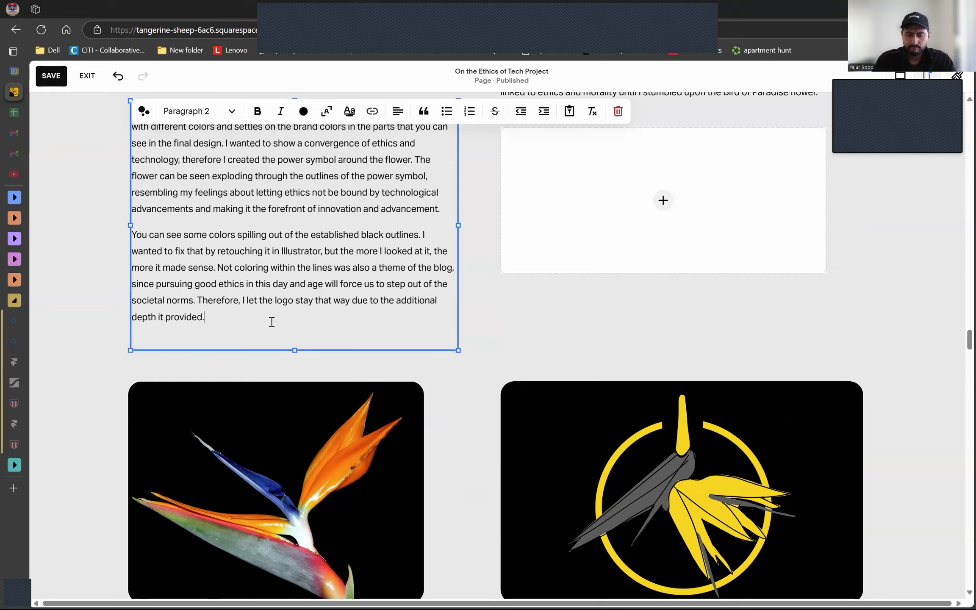
{"action": "type", "text": "In my sketchbook"}
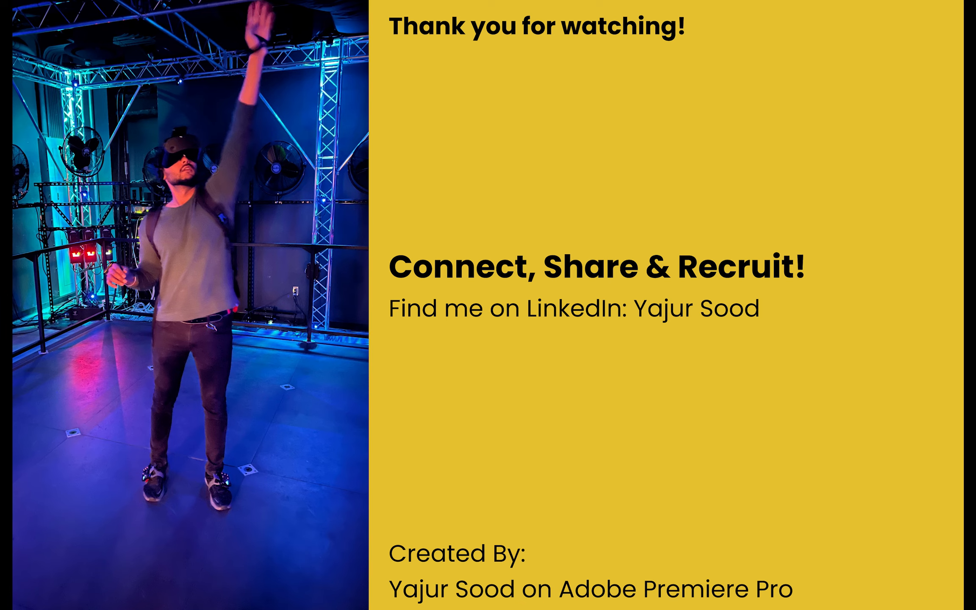